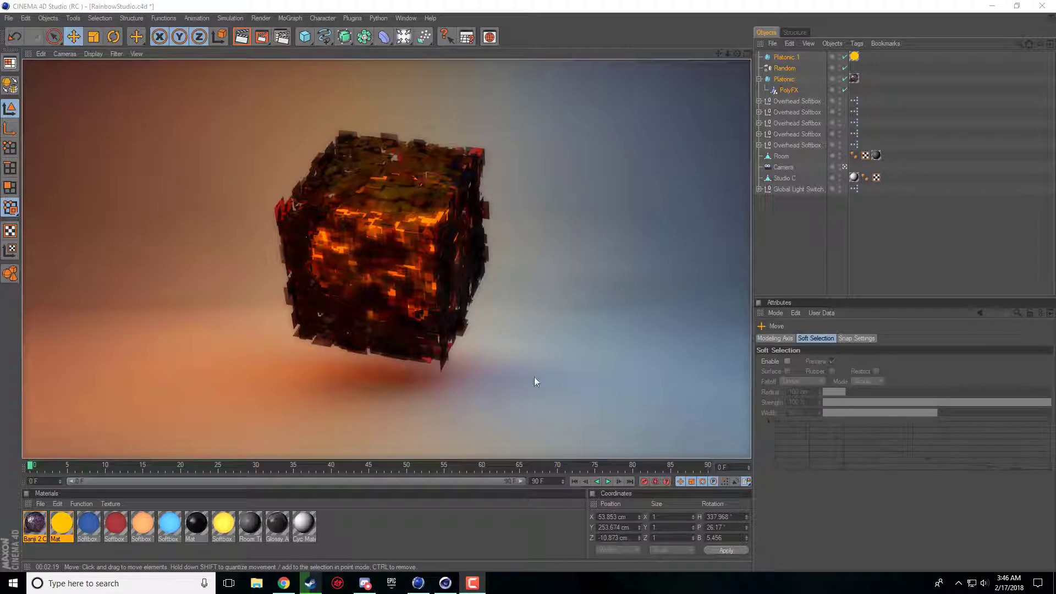
# Switch to the other Cinema 4D window and delete every material in the material list.
pyautogui.click(447, 584)
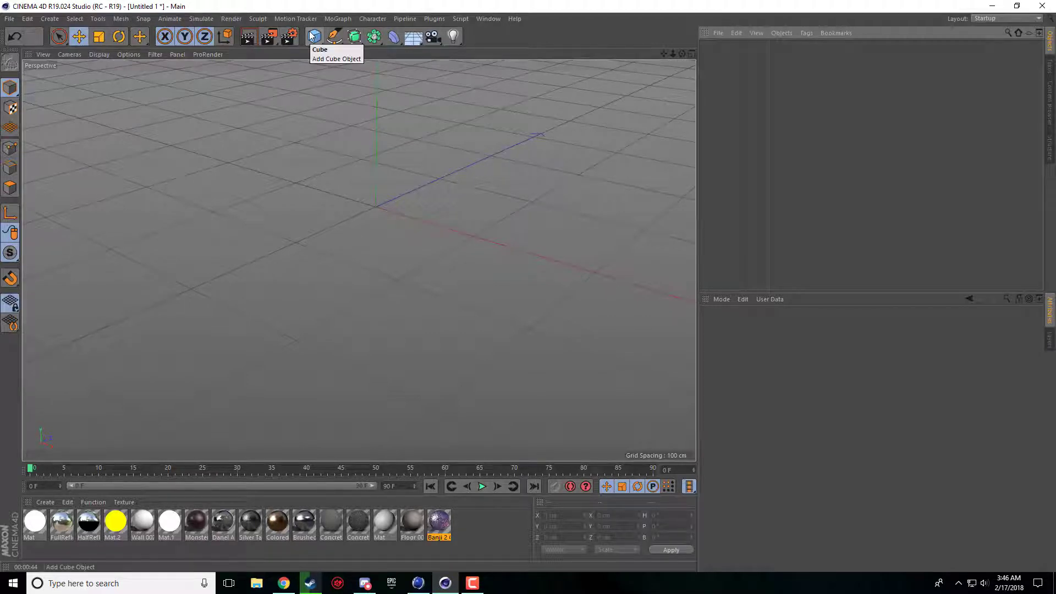
pyautogui.moveTo(479, 546); pyautogui.dragTo(32, 502)
pyautogui.press('Delete')
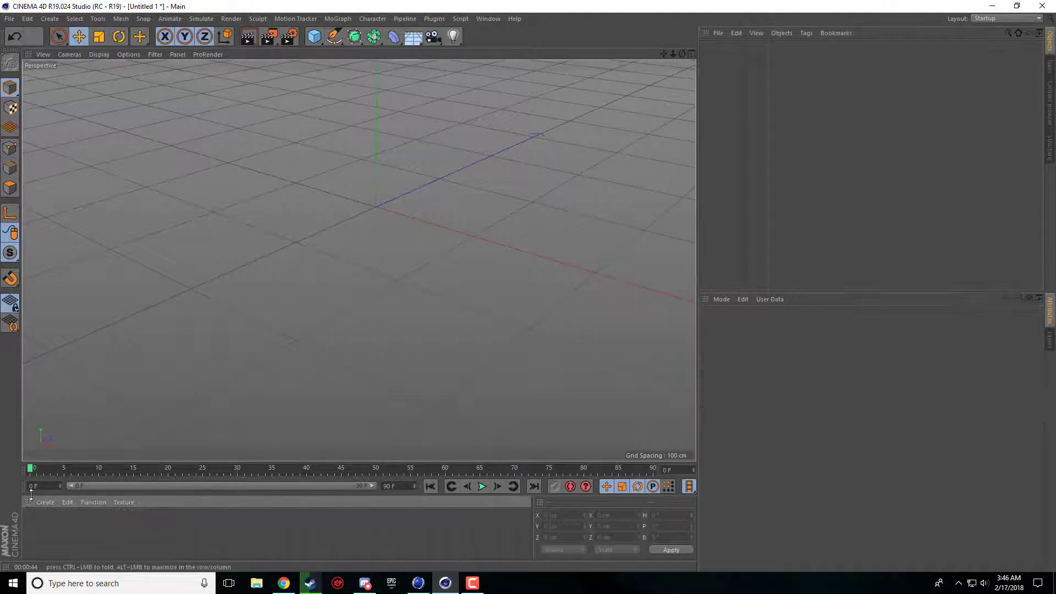
# Add a Platonic primitive set to the Icosa type and zoom in on it.
pyautogui.click(322, 39)
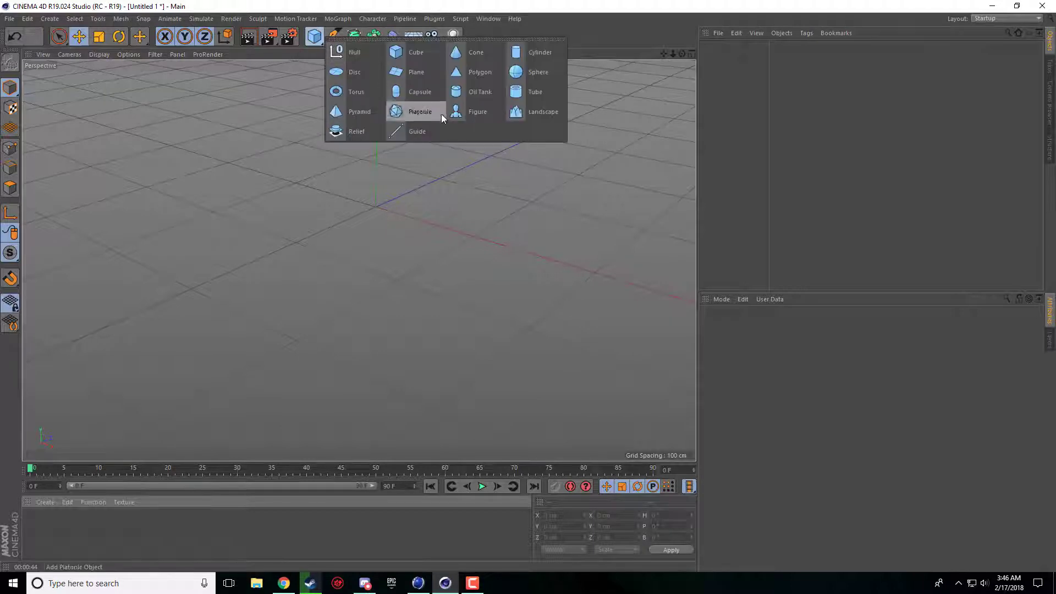
pyautogui.click(437, 114)
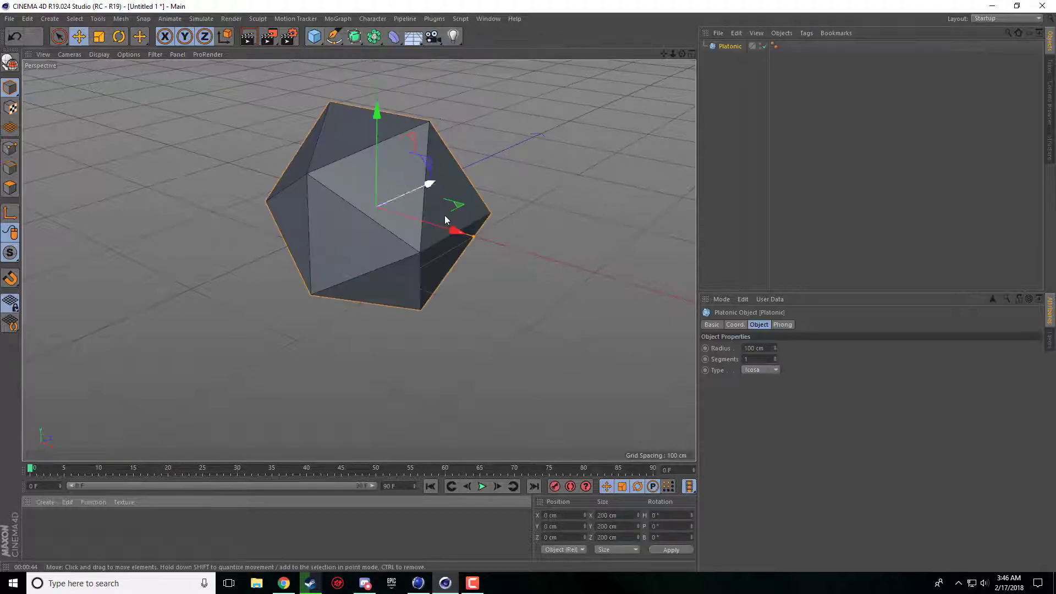
pyautogui.click(765, 372)
pyautogui.scroll(4, 764, 372)
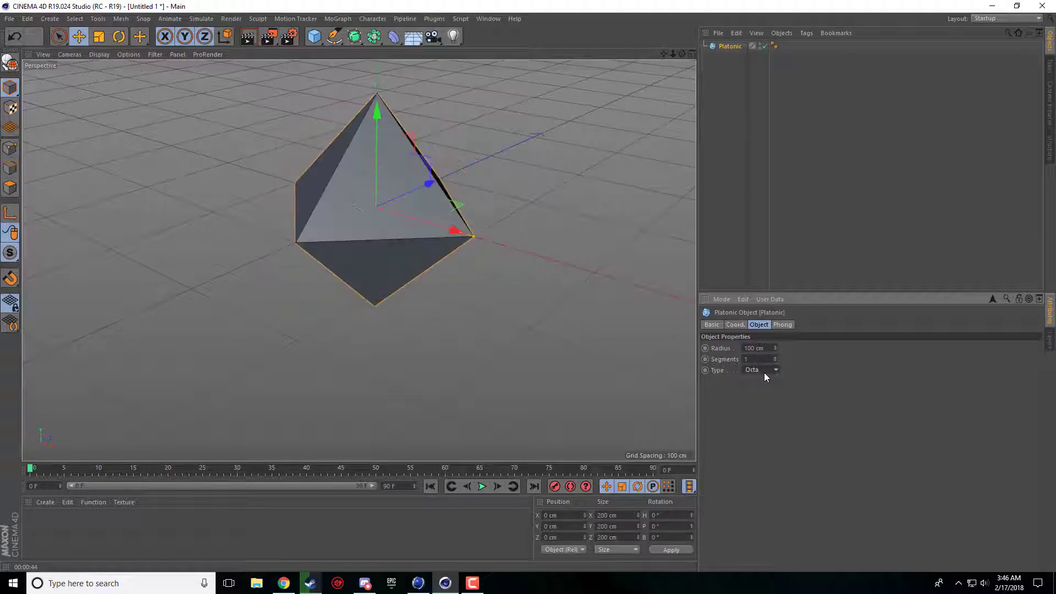
pyautogui.click(765, 372)
pyautogui.click(773, 393)
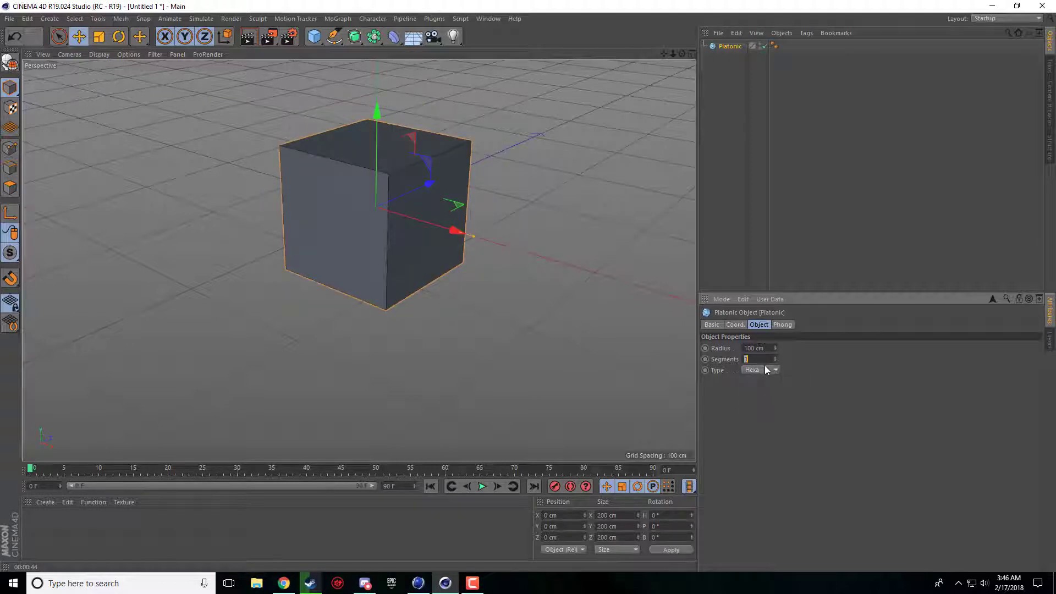
pyautogui.scroll(-3, 765, 368)
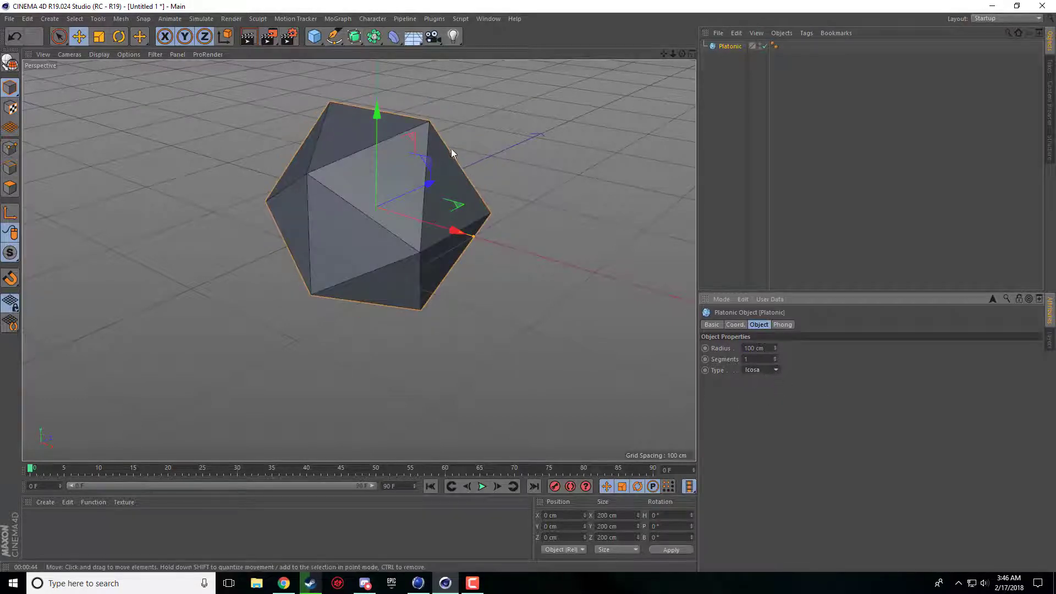
pyautogui.moveTo(664, 54); pyautogui.dragTo(710, 110)
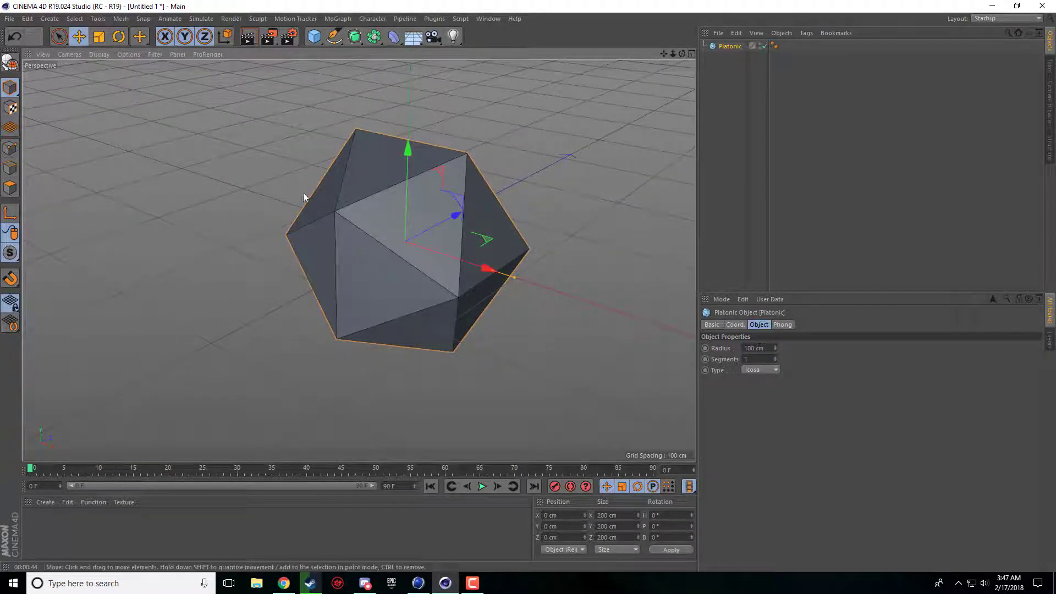
pyautogui.click(337, 19)
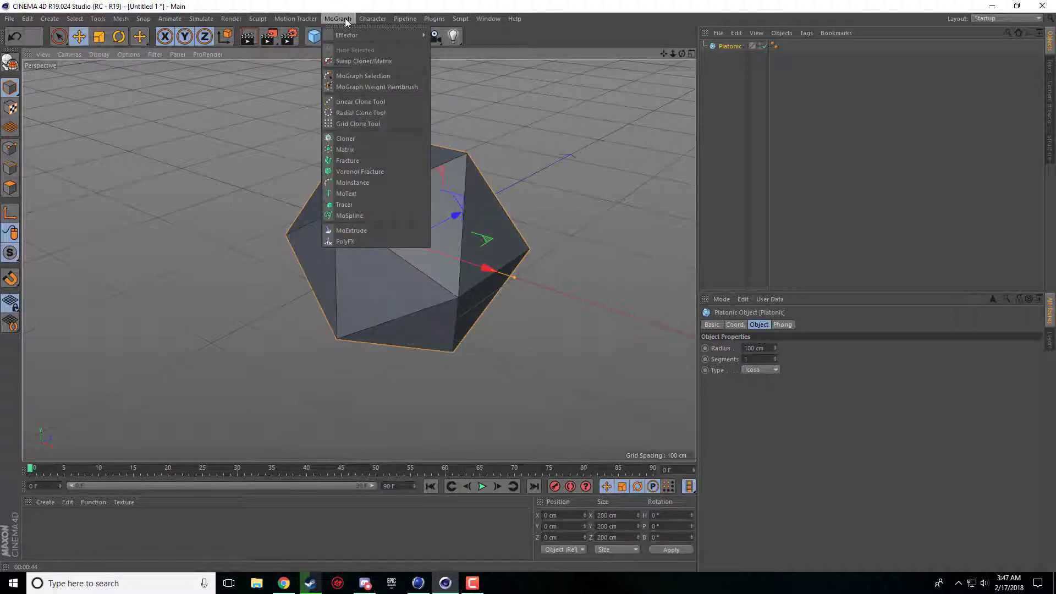
# Add a PolyFX object from MoGraph and parent it under the Platonic object.
pyautogui.click(347, 242)
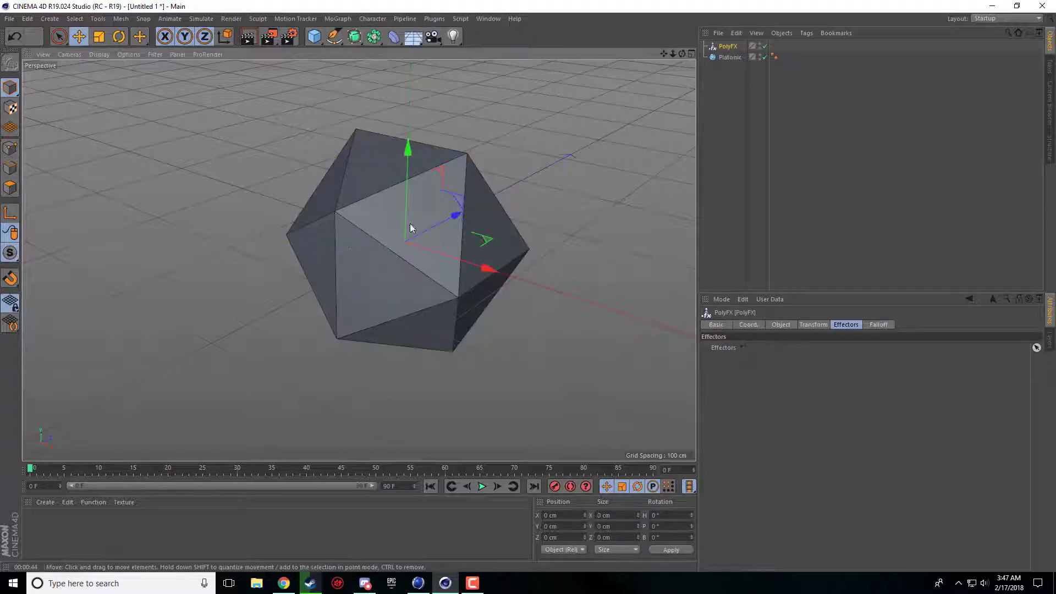
pyautogui.moveTo(727, 50); pyautogui.dragTo(731, 59)
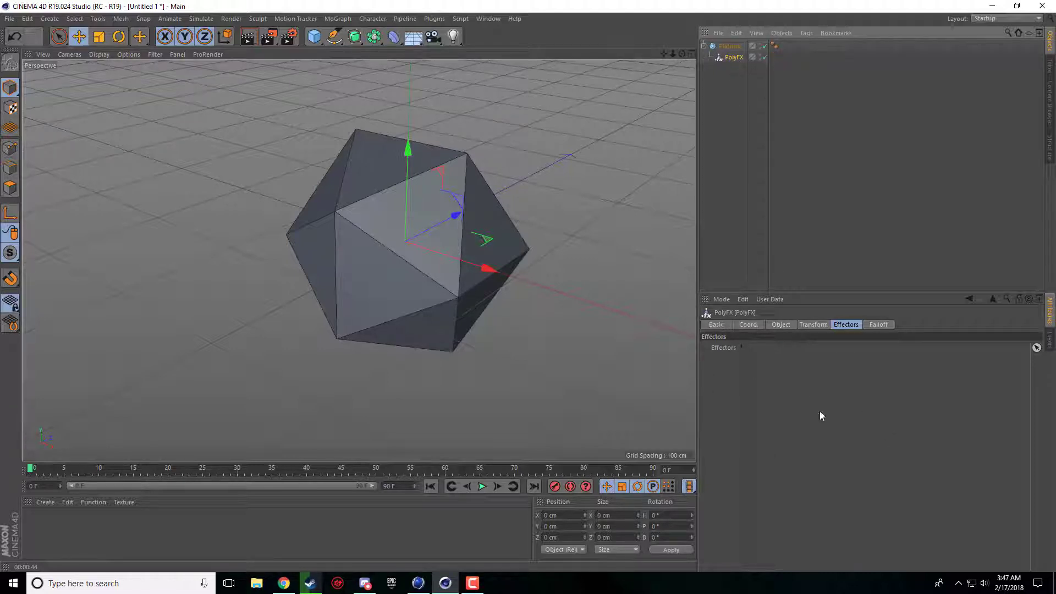
pyautogui.click(796, 324)
pyautogui.click(846, 324)
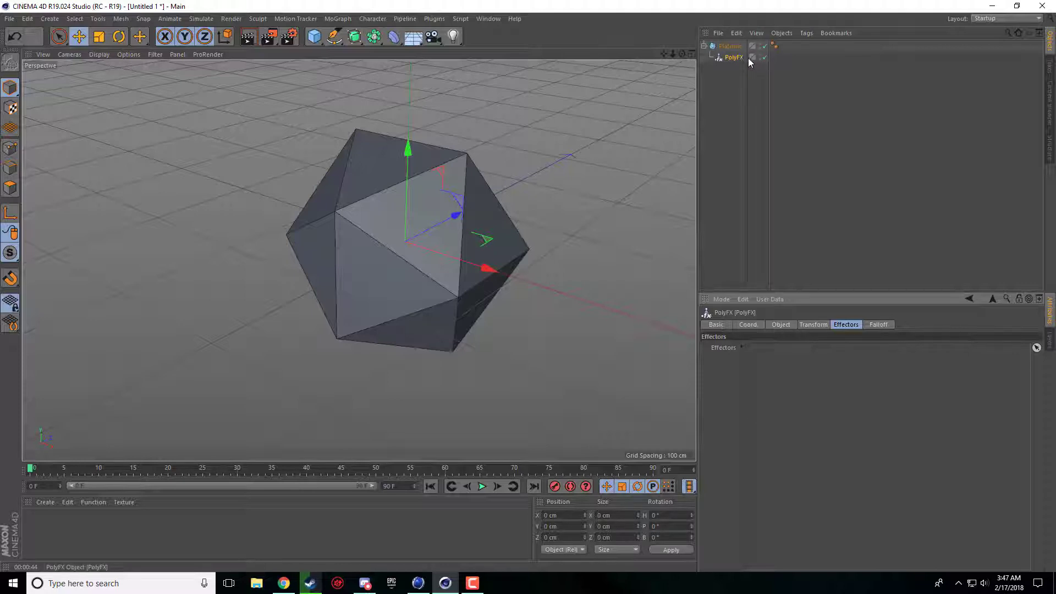
pyautogui.click(731, 46)
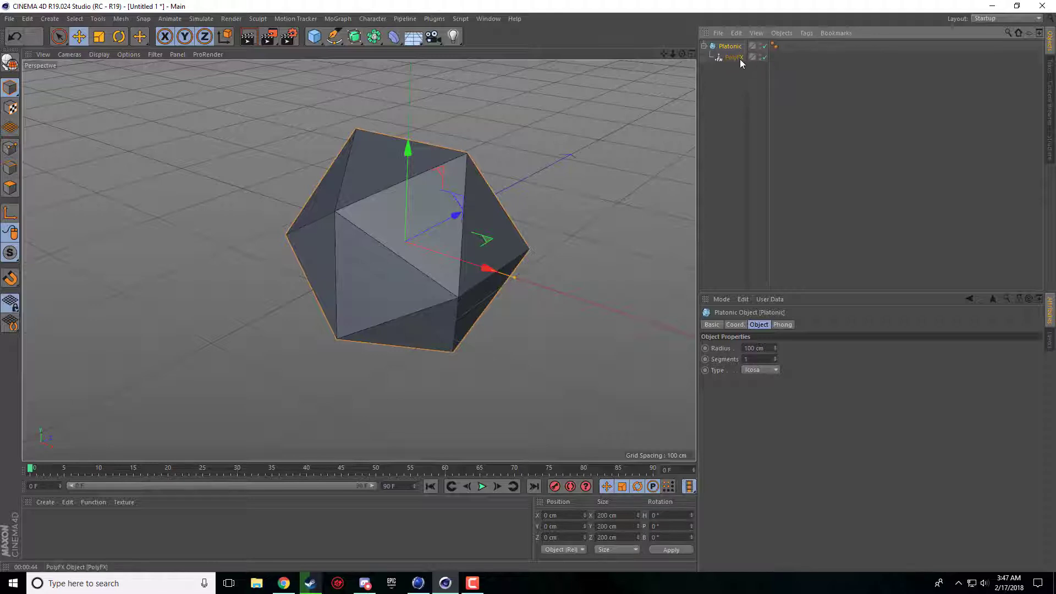
pyautogui.click(741, 58)
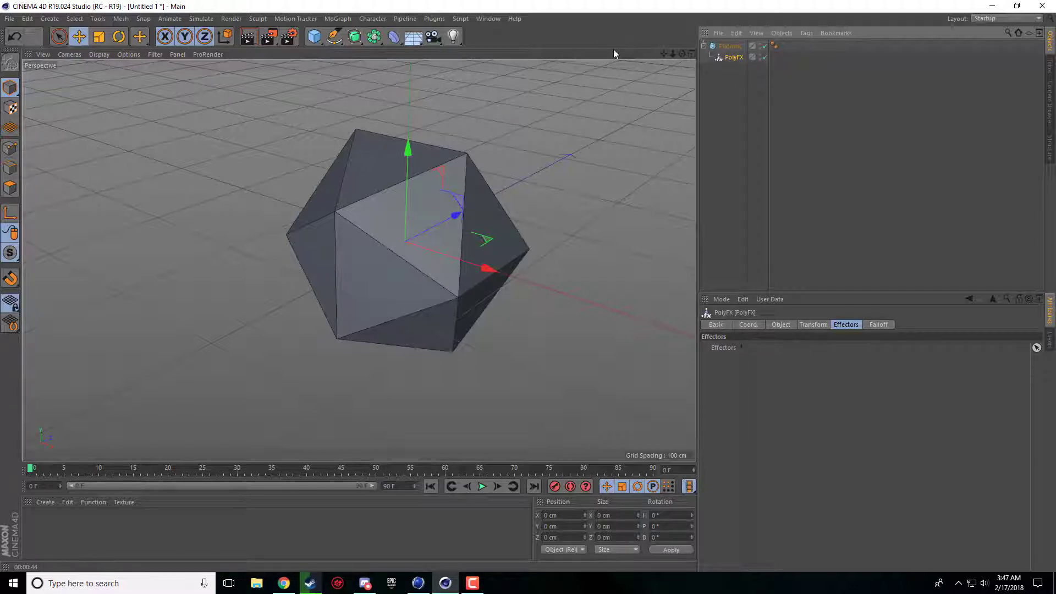
# Add a Random effector from the MoGraph Effector menu.
pyautogui.click(341, 20)
pyautogui.moveTo(352, 34)
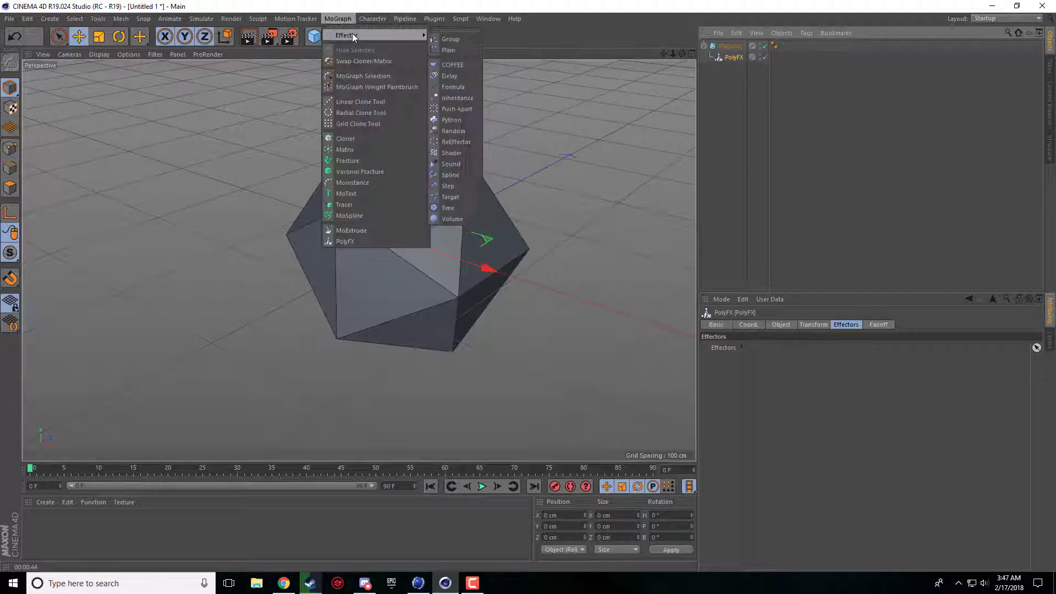
pyautogui.click(457, 130)
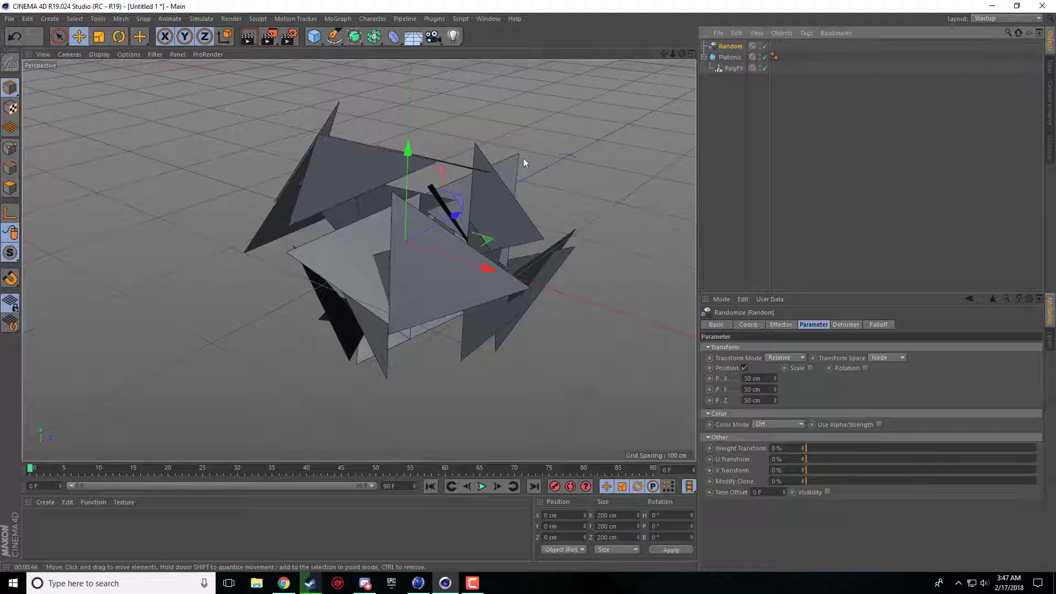
# Set the Platonic's Segments to 20 and orbit around the fragment cloud.
pyautogui.click(729, 58)
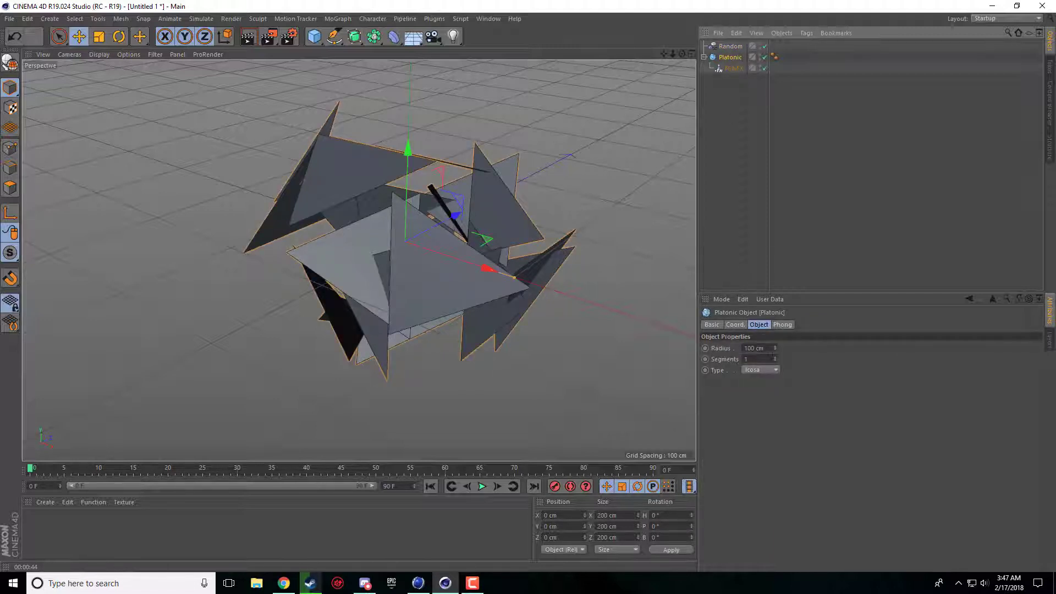
pyautogui.click(774, 357)
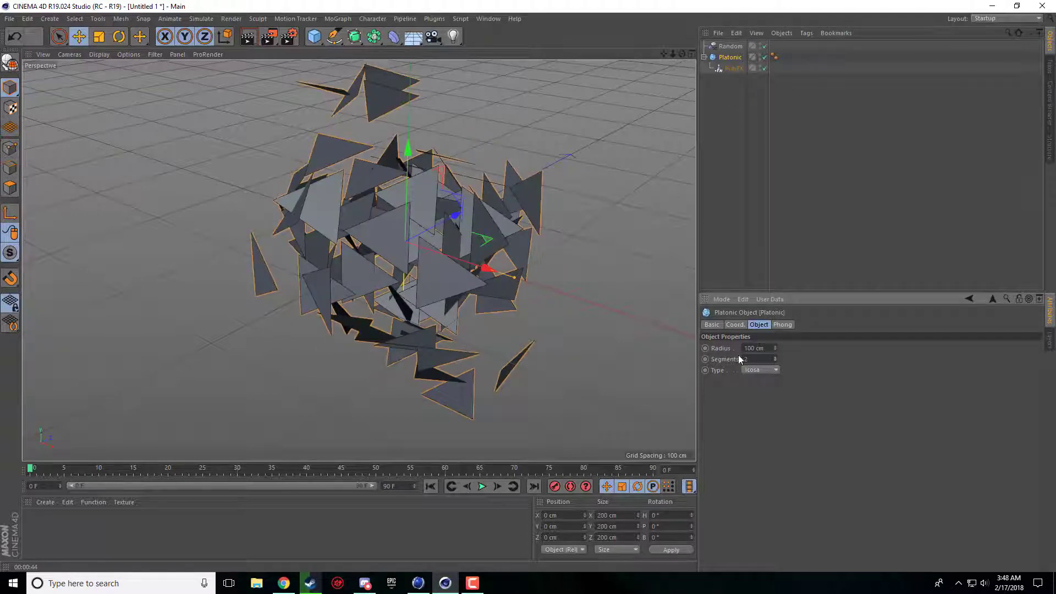
pyautogui.click(776, 357)
pyautogui.moveTo(776, 358); pyautogui.dragTo(776, 358)
pyautogui.write('30')
pyautogui.press('Return')
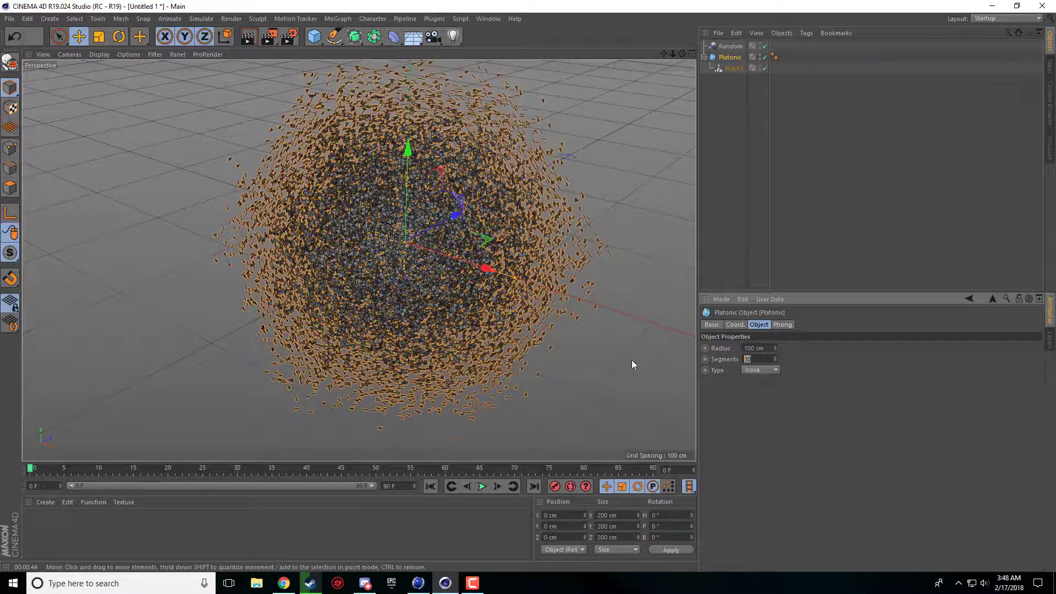
pyautogui.write('20')
pyautogui.press('Return')
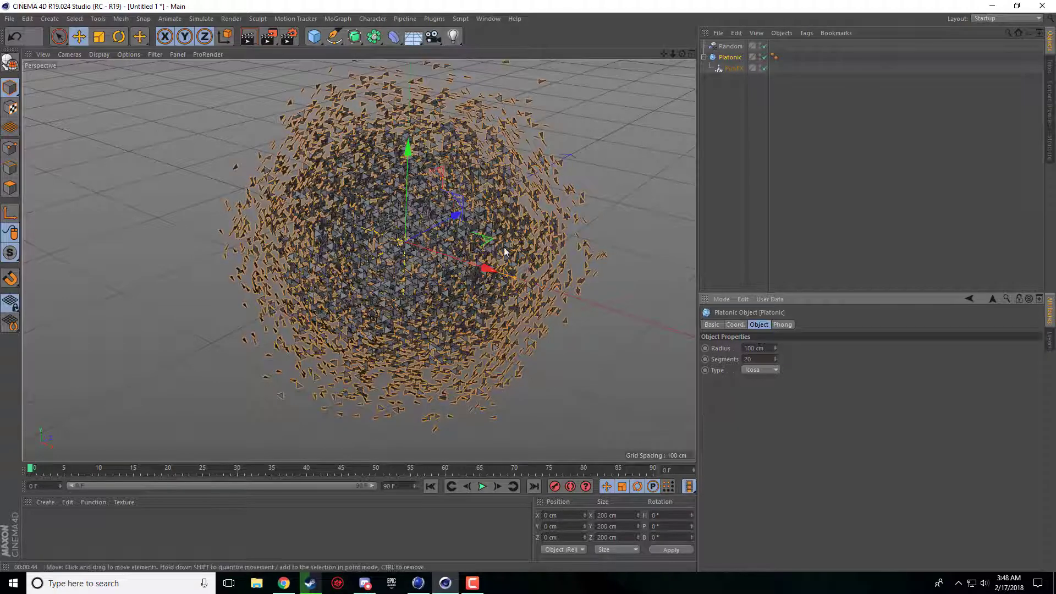
pyautogui.keyDown('alt'); pyautogui.moveTo(609, 207); pyautogui.dragTo(487, 225); pyautogui.keyUp('alt')
# Turn off Object Glow, Glow, Ambient Occlusion and Global Illumination in Render Settings.
pyautogui.click(248, 37)
pyautogui.click(469, 164)
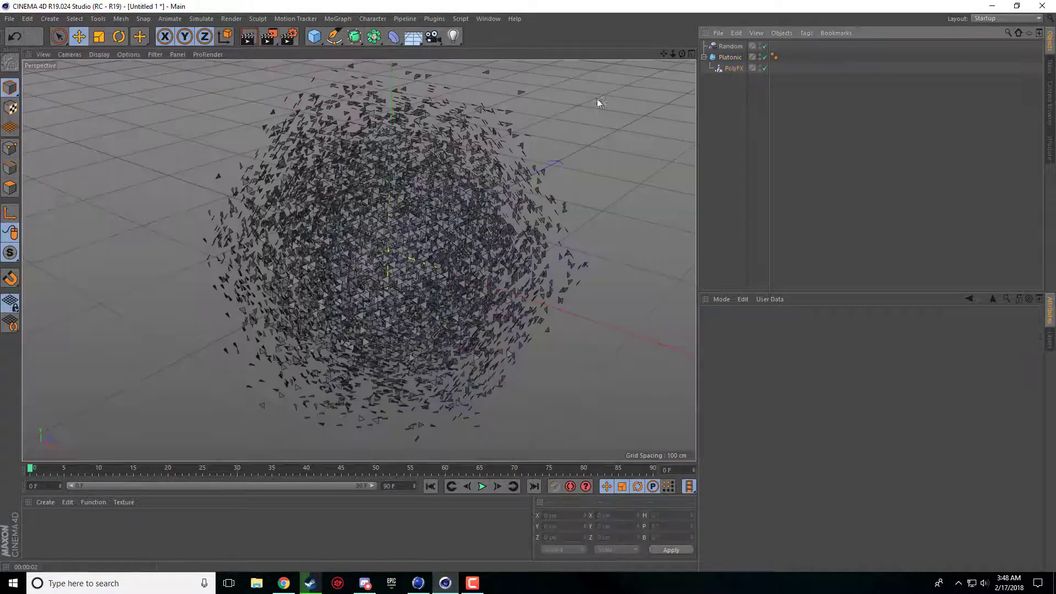
pyautogui.click(289, 36)
pyautogui.click(67, 159)
pyautogui.click(65, 150)
pyautogui.click(65, 141)
pyautogui.click(65, 131)
pyautogui.click(505, 10)
pyautogui.click(248, 36)
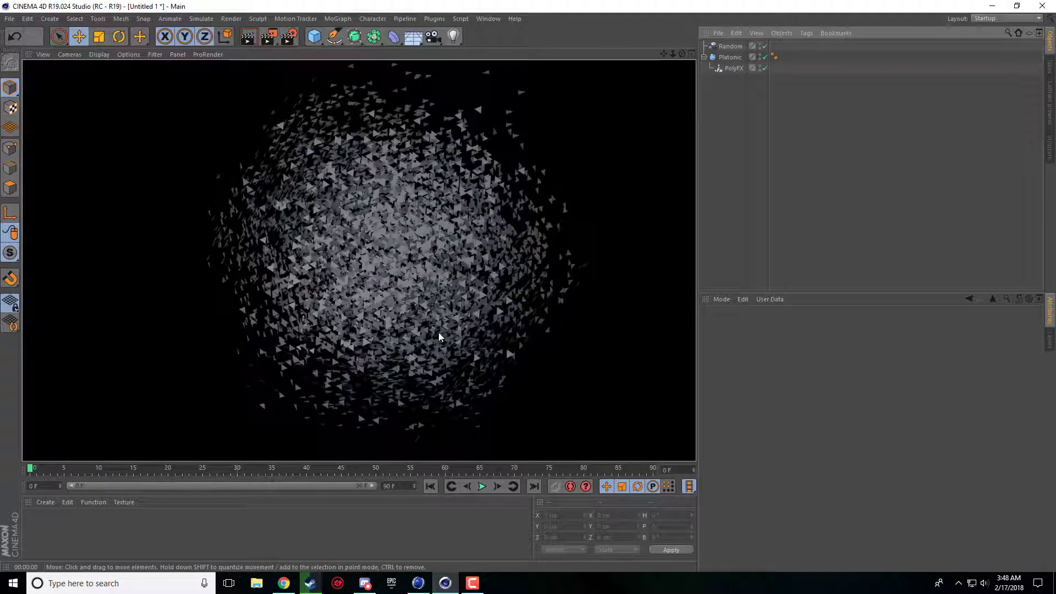
# Set the Random effector's P.X, P.Y and P.Z offsets to 0 cm.
pyautogui.click(731, 46)
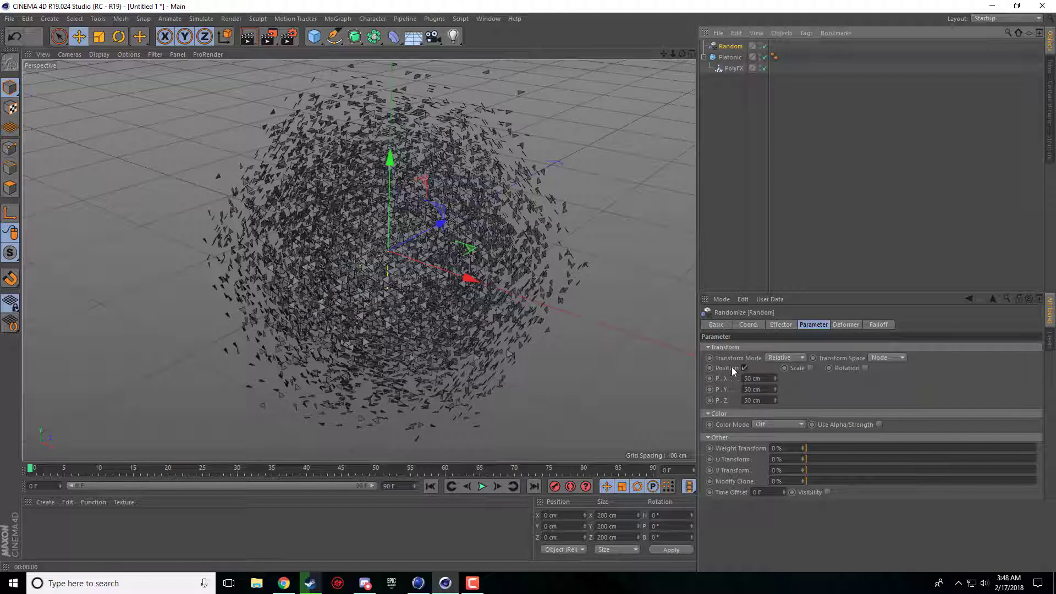
pyautogui.click(753, 378)
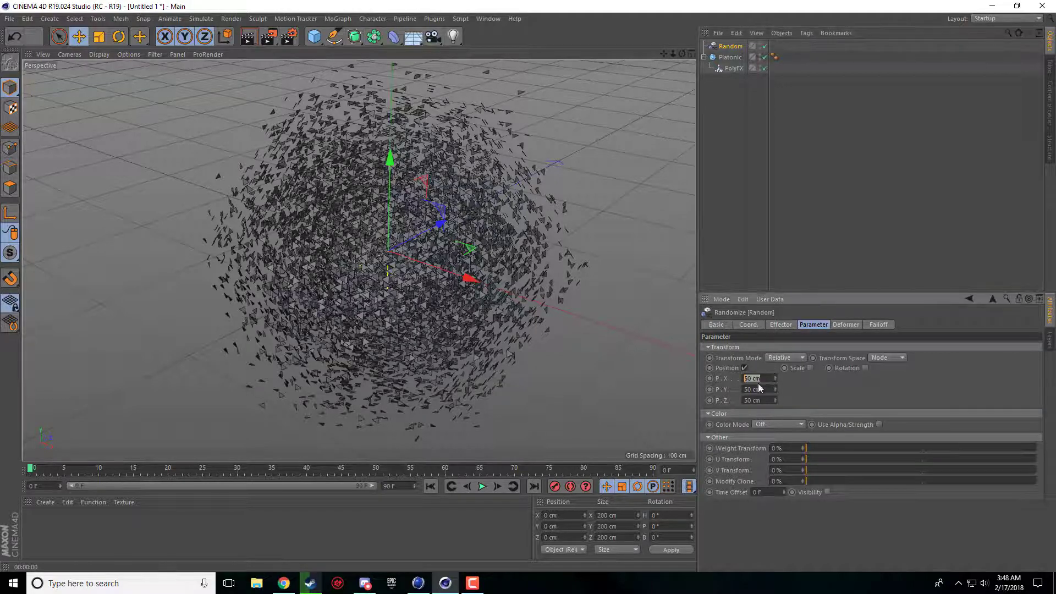
pyautogui.write('0')
pyautogui.press('Tab')
pyautogui.write('0')
pyautogui.press('Tab')
pyautogui.write('0')
pyautogui.press('Return')
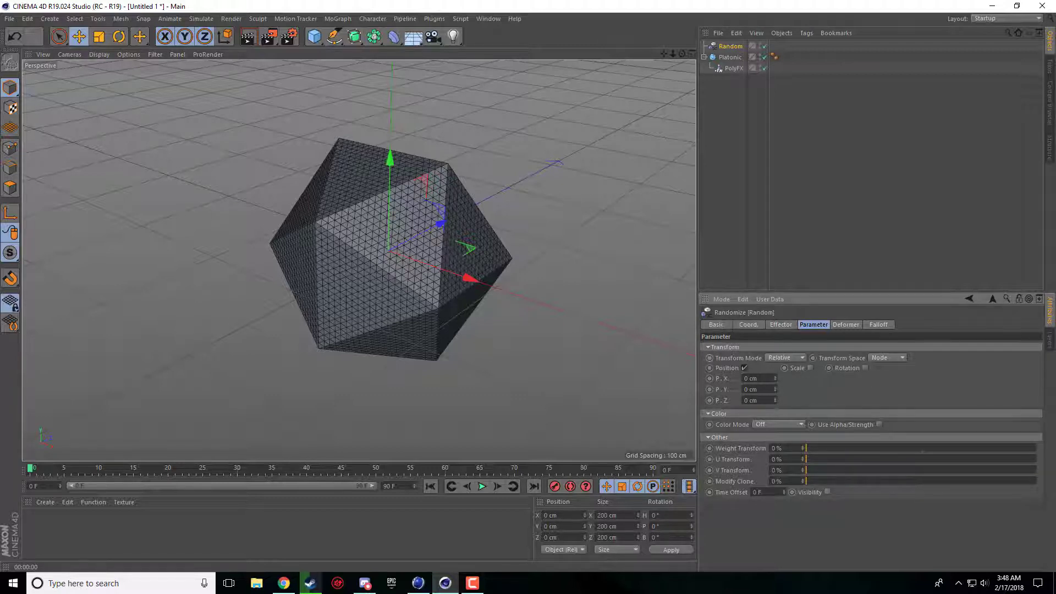
# Enable uniform Scale on the Random effector, drag it negative, and render a preview.
pyautogui.click(812, 368)
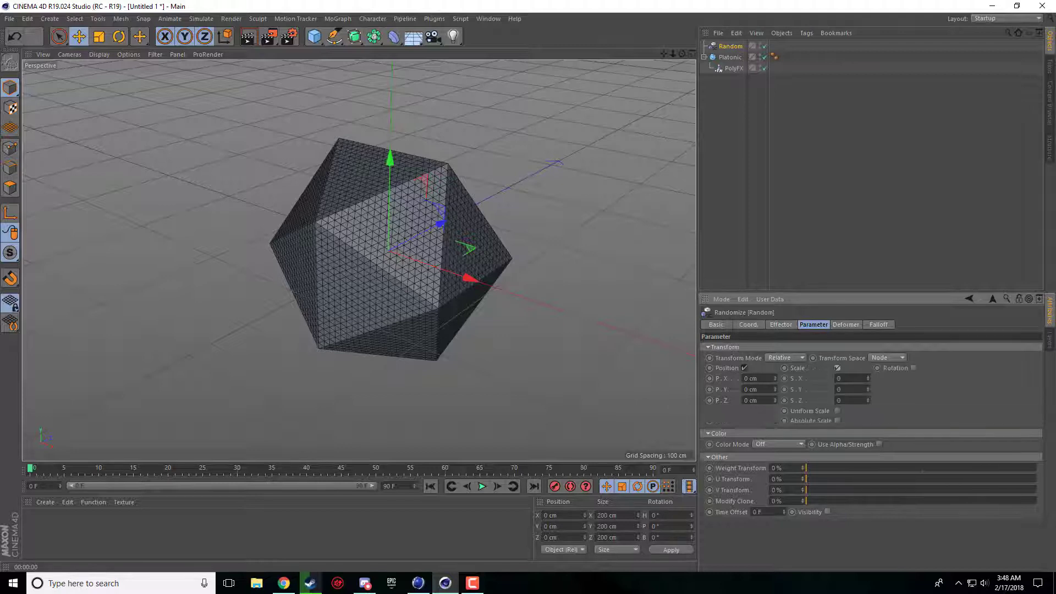
pyautogui.click(837, 411)
pyautogui.moveTo(868, 377)
pyautogui.mouseDown()
pyautogui.moveTo(868, 414)
pyautogui.moveTo(868, 398)
pyautogui.mouseUp()
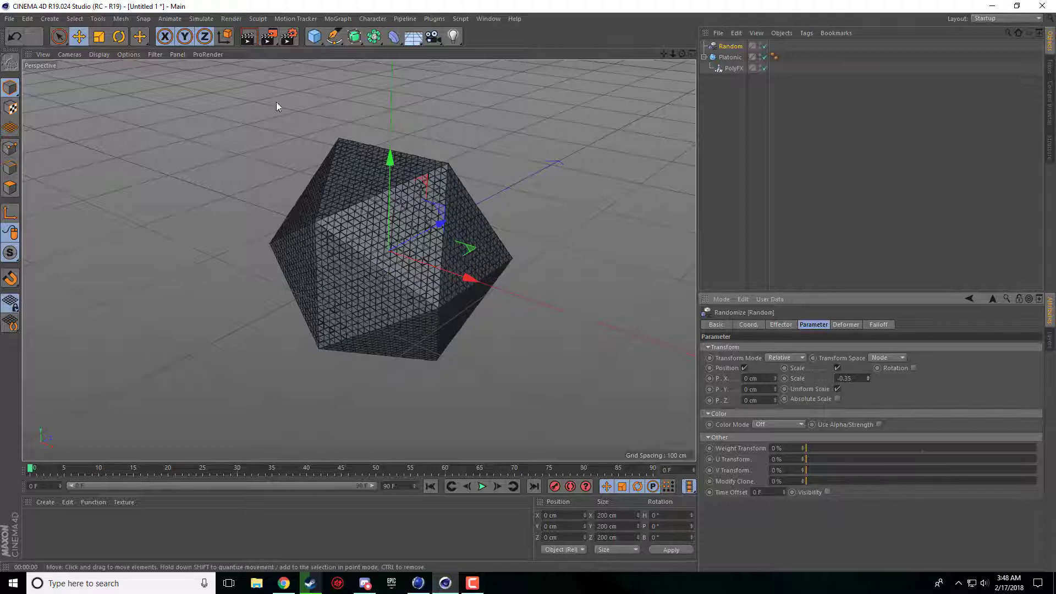
pyautogui.hotkey('ctrl', 'r')
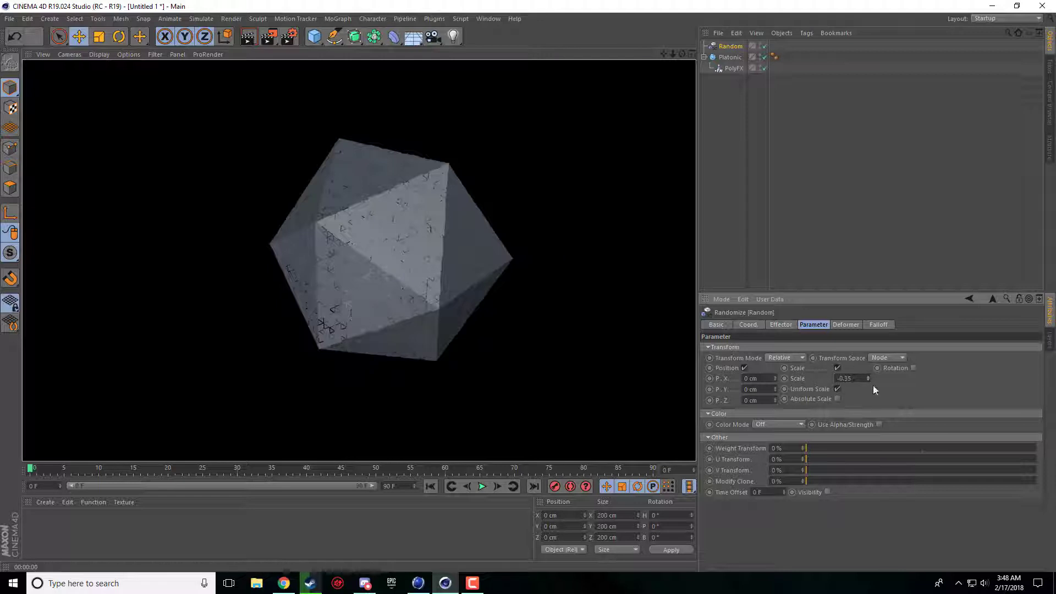
# Set the Platonic object's Segments to 15.
pyautogui.click(730, 56)
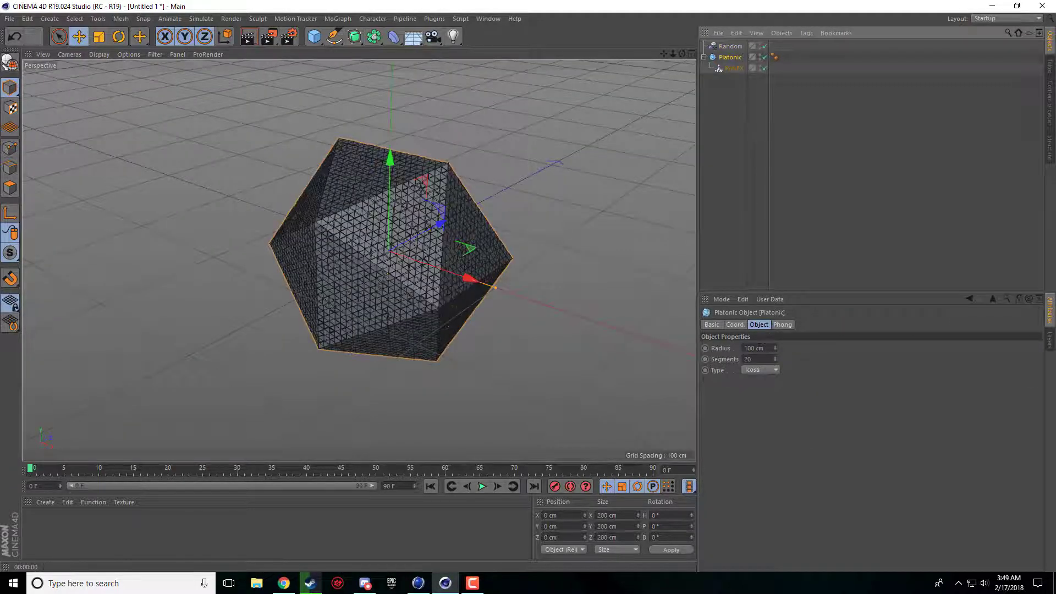
pyautogui.write('15')
pyautogui.press('Return')
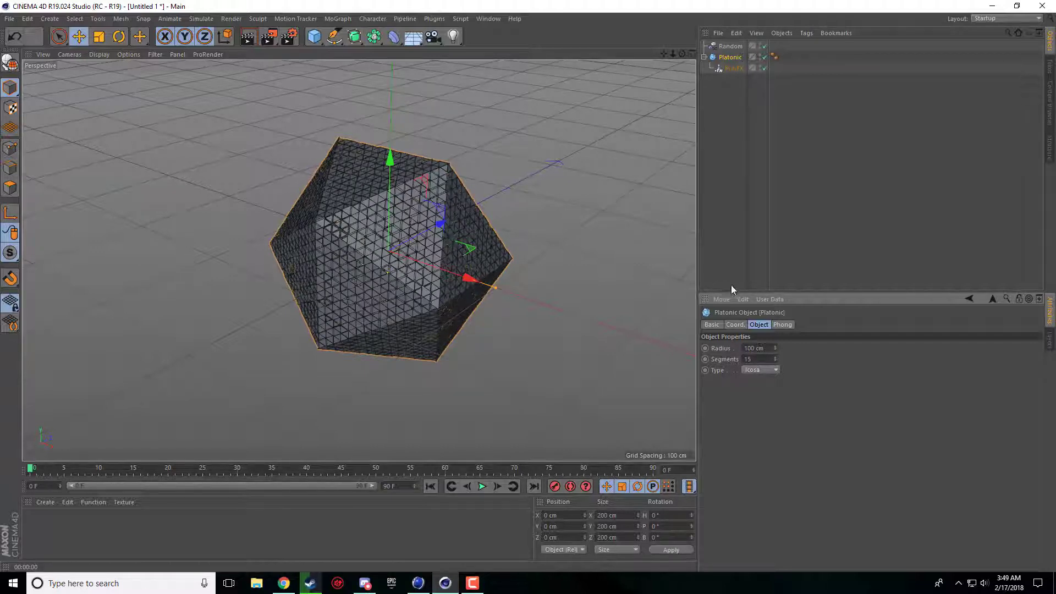
# Set the Random effector's uniform Scale value to -1.
pyautogui.click(731, 46)
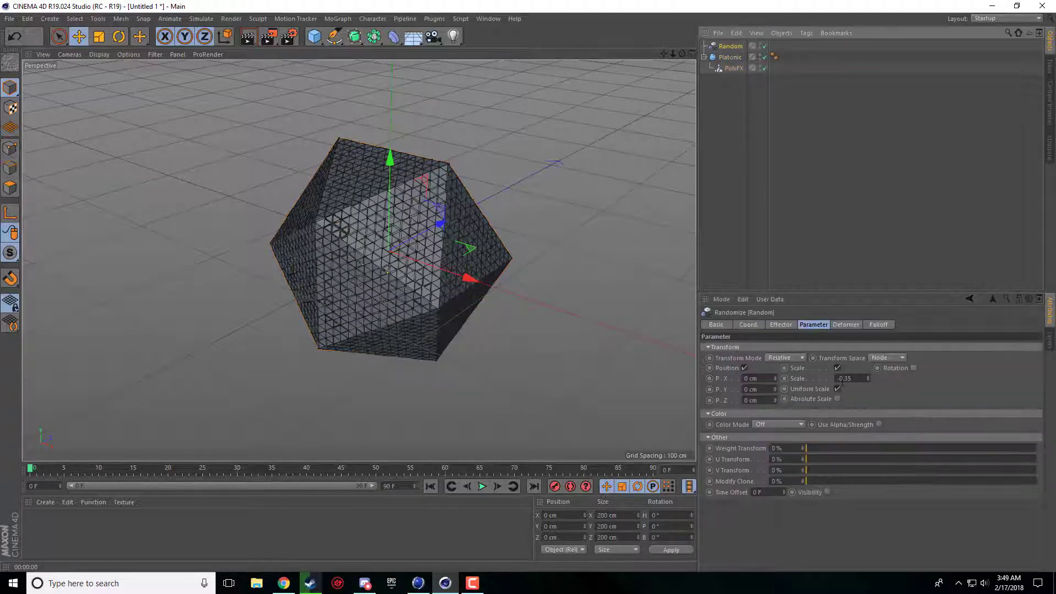
pyautogui.moveTo(868, 378); pyautogui.dragTo(869, 399)
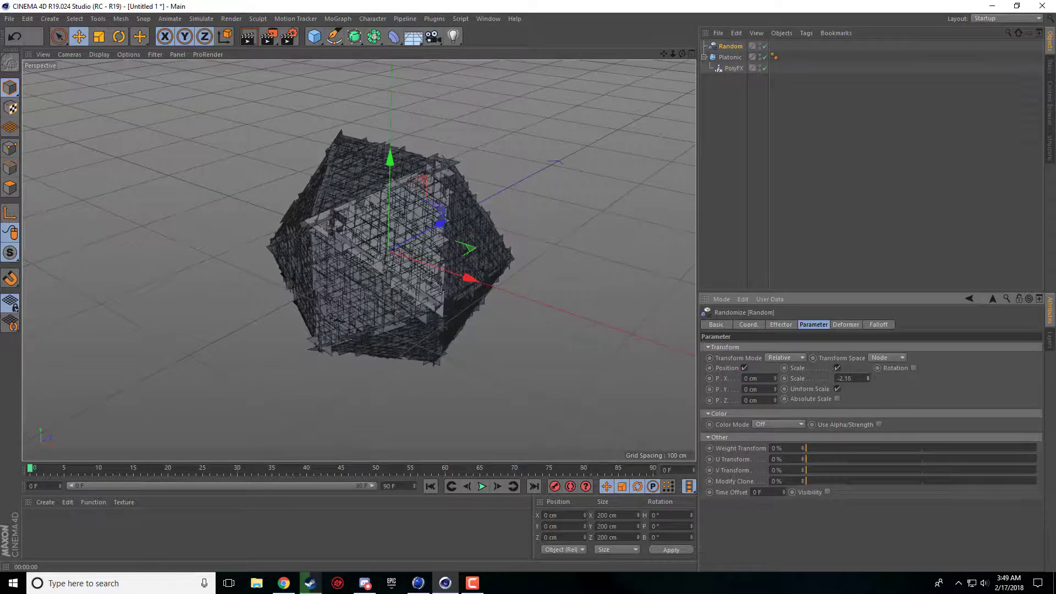
pyautogui.doubleClick(845, 378)
pyautogui.write('-1')
pyautogui.press('Return')
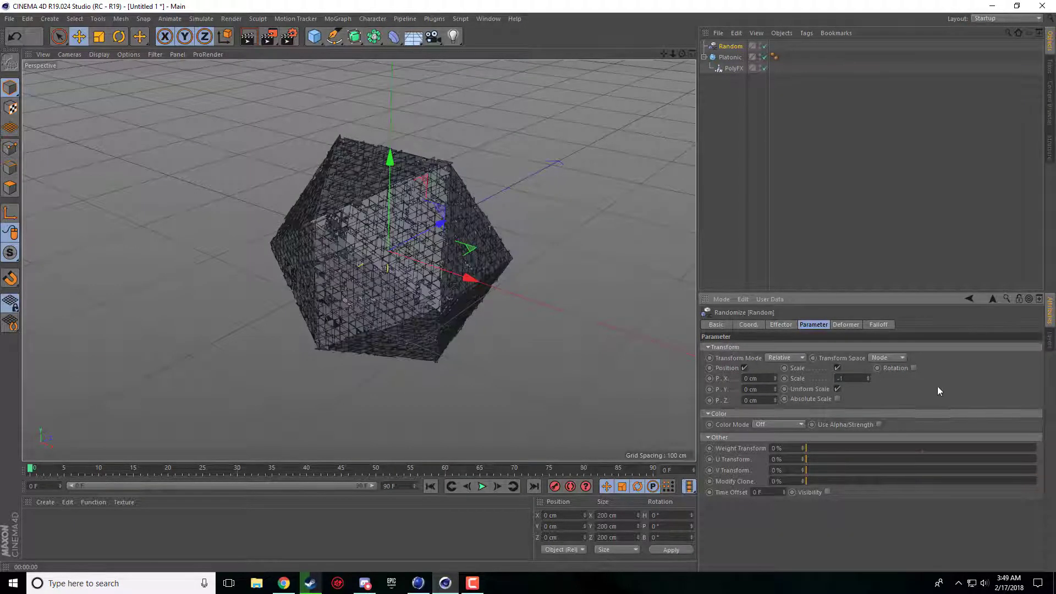
pyautogui.click(419, 584)
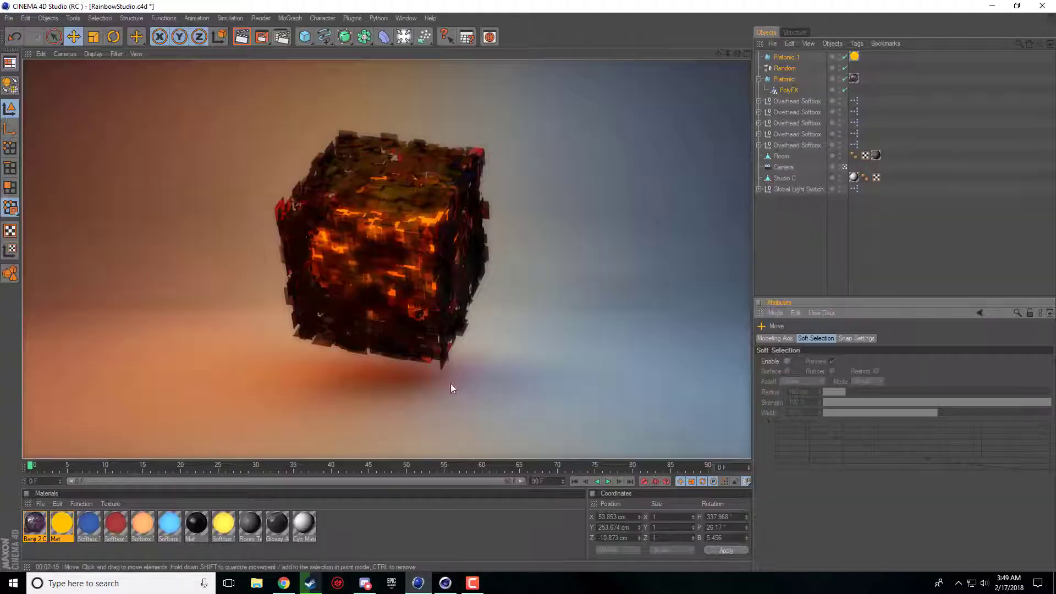
pyautogui.click(446, 583)
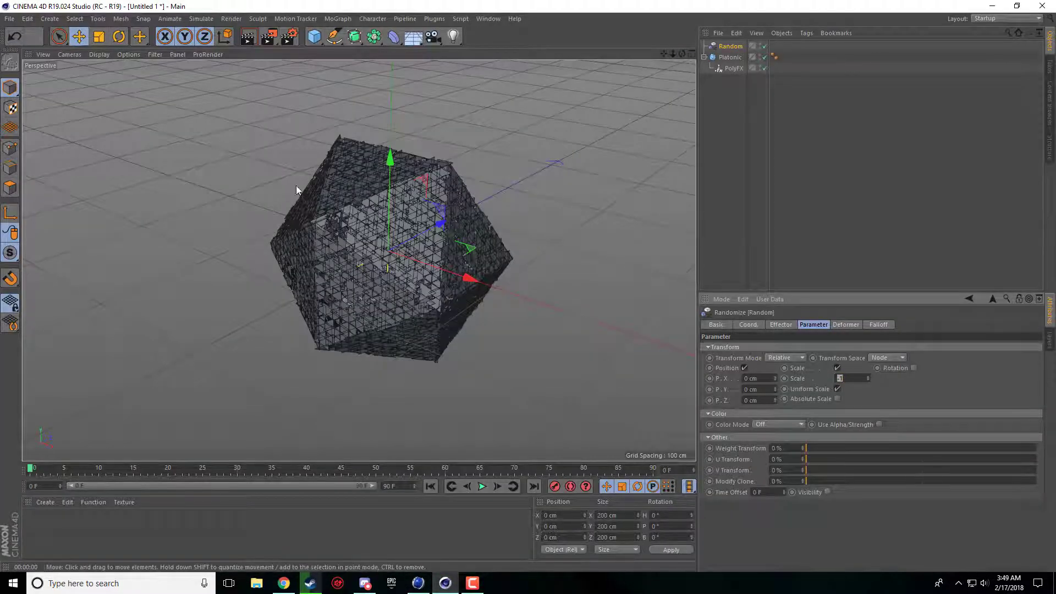
pyautogui.click(926, 400)
# Set the Random effector's P.X, P.Y and P.Z offsets to 2 cm.
pyautogui.click(247, 37)
pyautogui.click(434, 267)
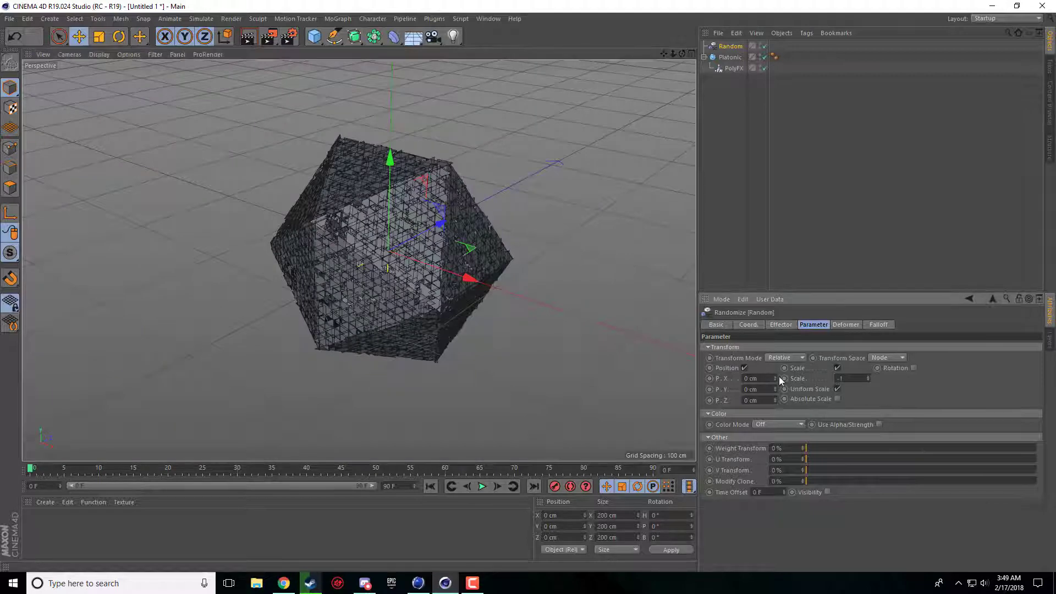
pyautogui.moveTo(777, 378); pyautogui.dragTo(783, 374)
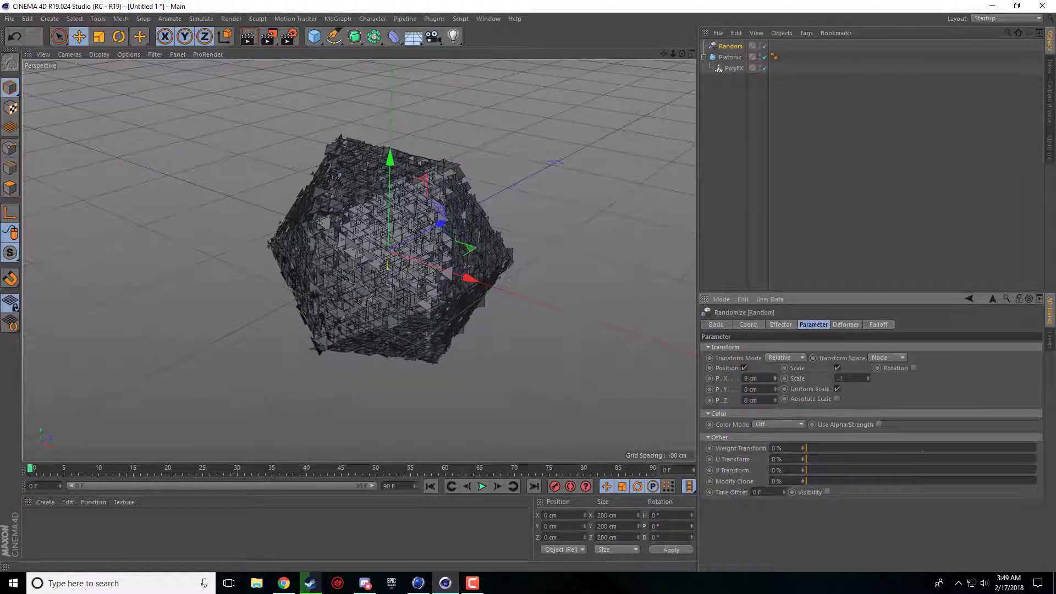
pyautogui.doubleClick(751, 378)
pyautogui.write('2')
pyautogui.press('Tab')
pyautogui.write('2')
pyautogui.press('Tab')
pyautogui.write('2')
pyautogui.press('Return')
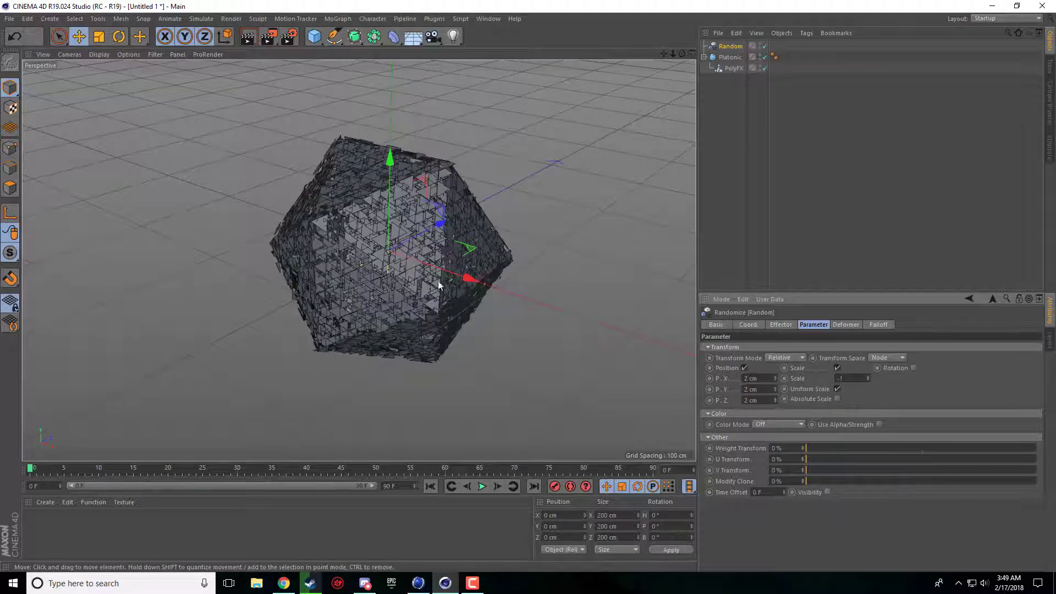
# Enable random Rotation at 5° for H, P and B, and preview the render.
pyautogui.click(914, 368)
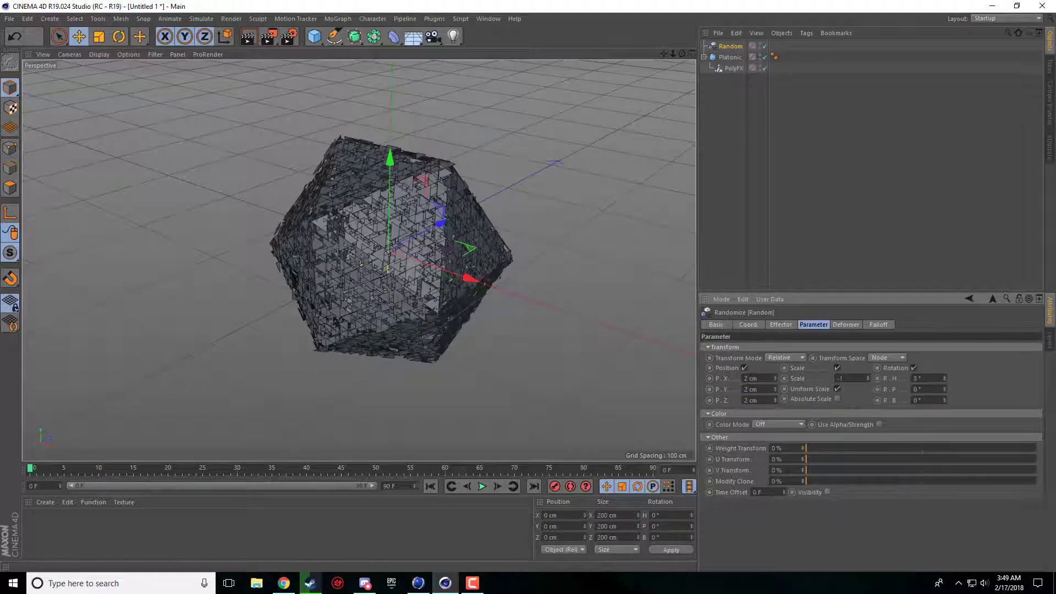
pyautogui.moveTo(946, 378); pyautogui.dragTo(946, 369)
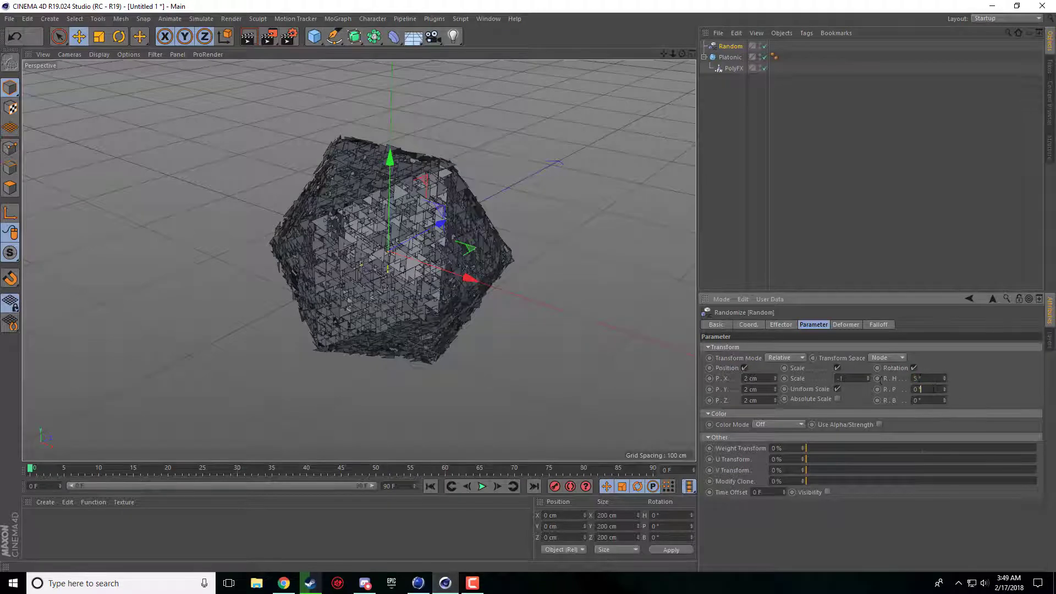
pyautogui.press('Tab')
pyautogui.click(248, 37)
pyautogui.click(774, 187)
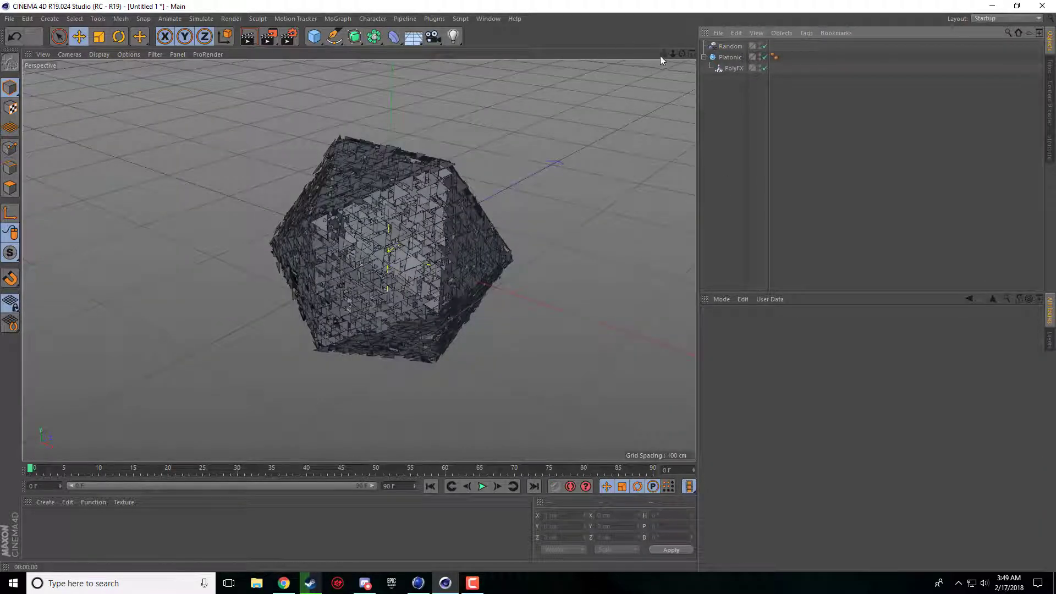
pyautogui.click(730, 48)
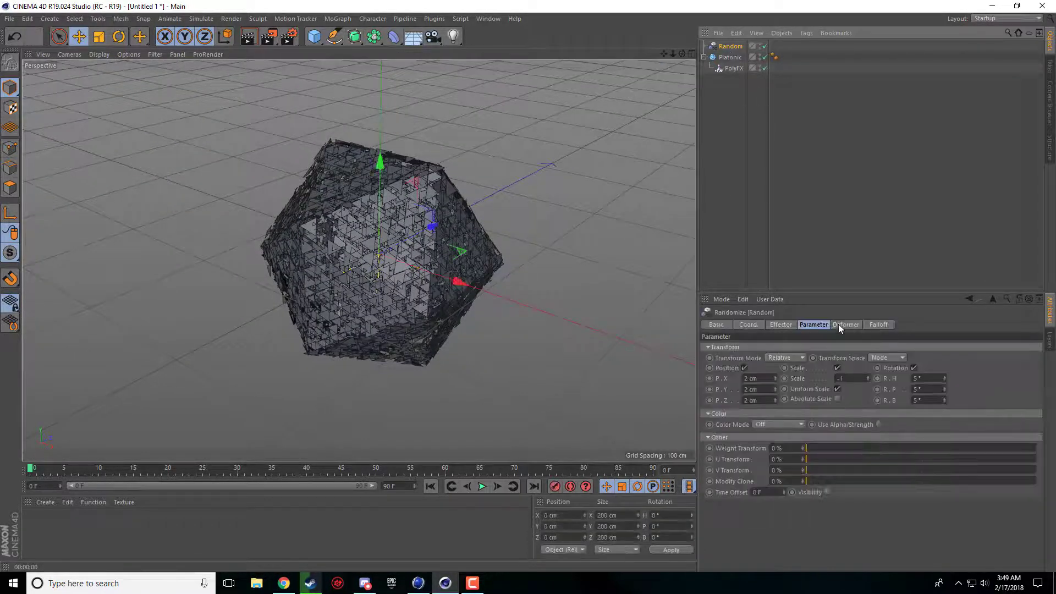
# Lower the Random effector's Strength to watch fragments settle, then restore it to 100%.
pyautogui.click(780, 325)
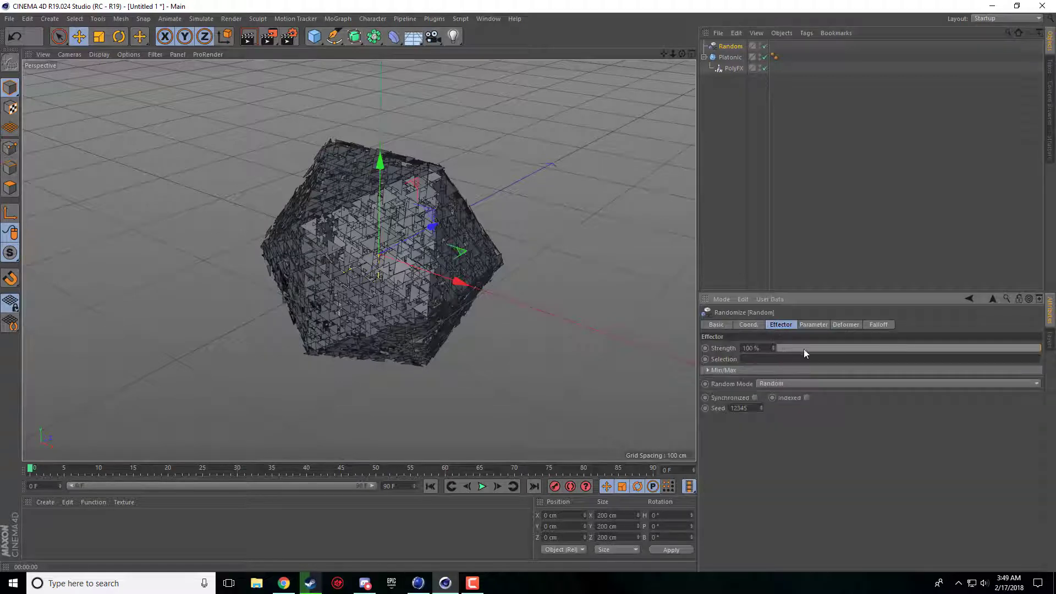
pyautogui.moveTo(811, 348); pyautogui.dragTo(987, 352)
pyautogui.moveTo(874, 381); pyautogui.dragTo(1054, 352)
# Review the effector's Parameter and Deformer settings, then open the Falloff shape list.
pyautogui.click(812, 324)
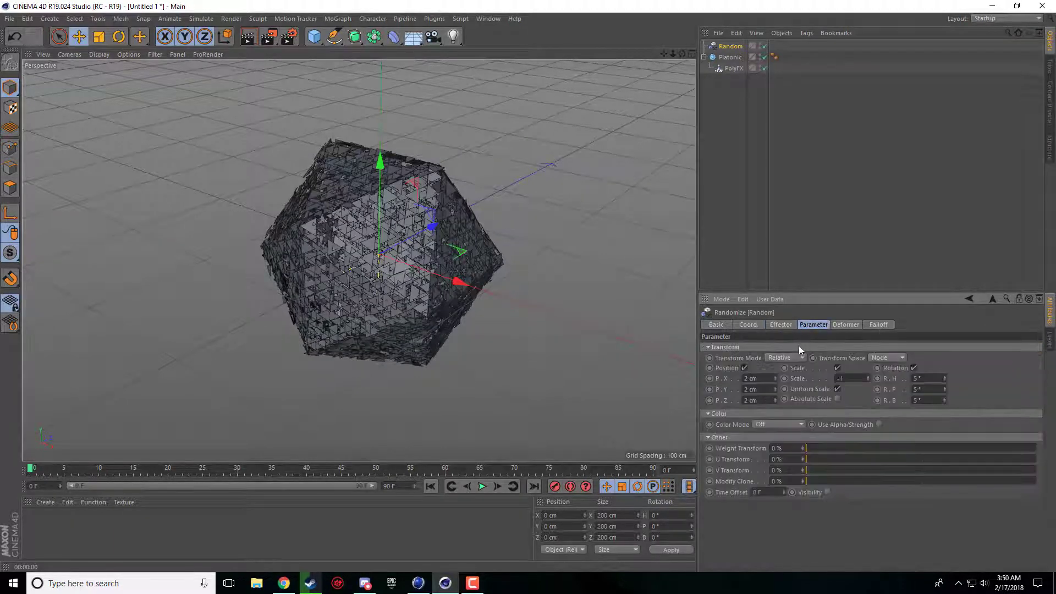
pyautogui.click(840, 324)
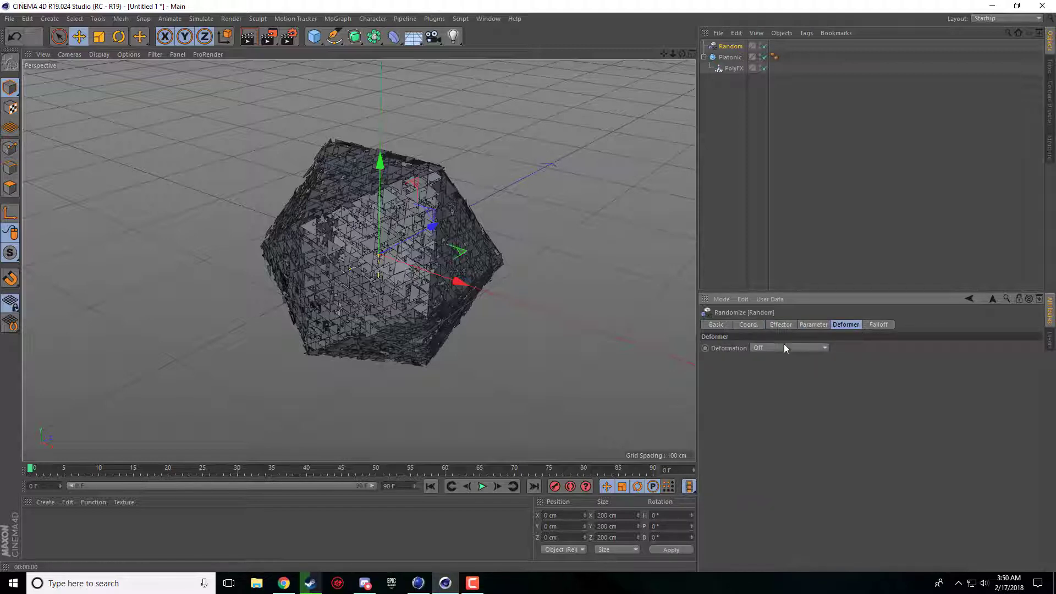
pyautogui.click(787, 348)
pyautogui.click(797, 347)
pyautogui.click(879, 324)
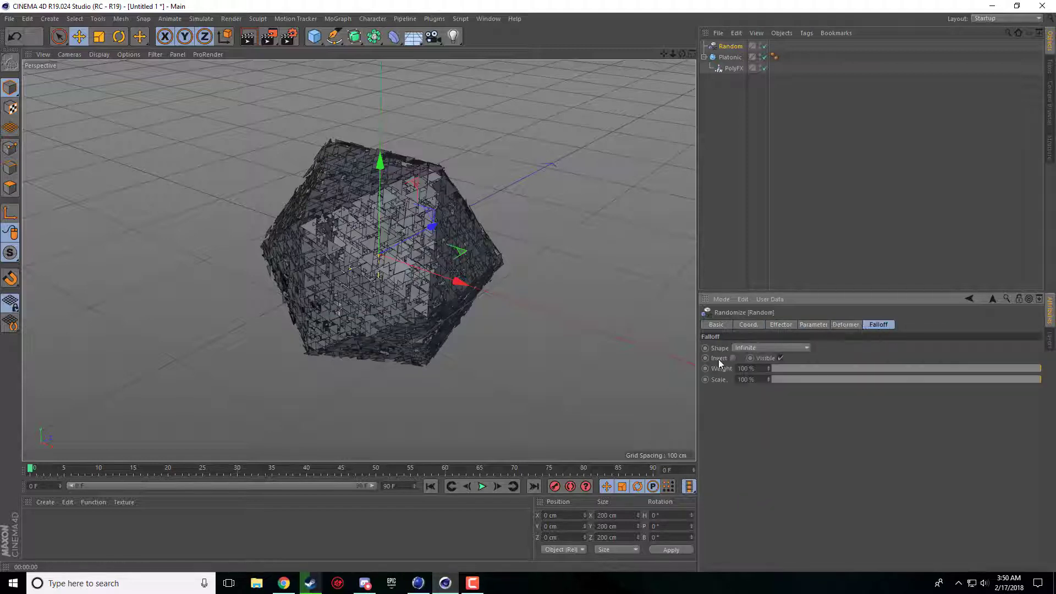
pyautogui.click(760, 349)
# Set the falloff shape to Linear and sweep its planes along Z across the icosahedron.
pyautogui.click(757, 413)
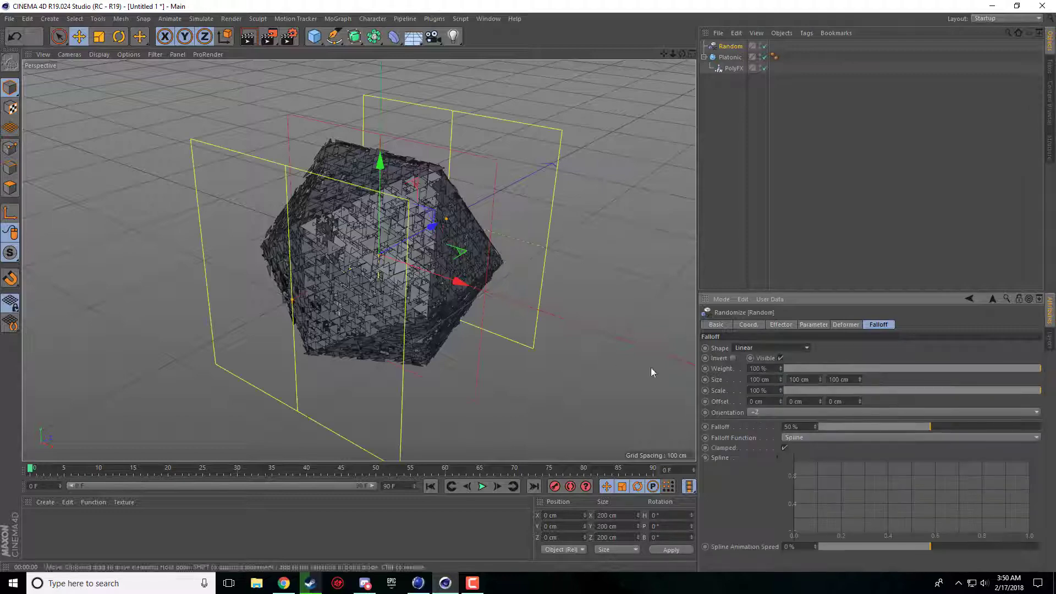
pyautogui.moveTo(439, 223); pyautogui.dragTo(233, 407)
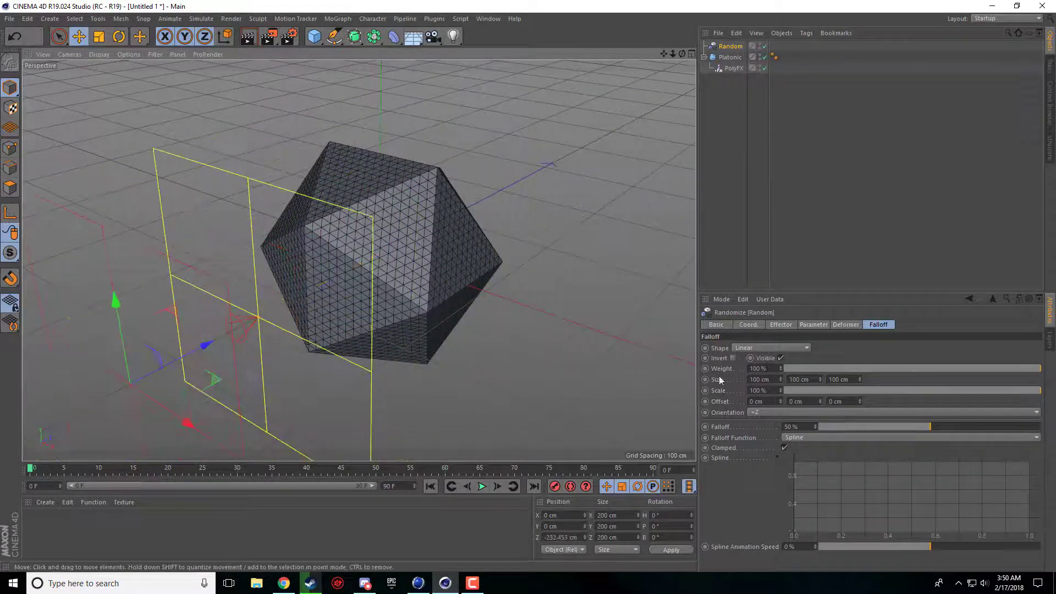
pyautogui.click(758, 349)
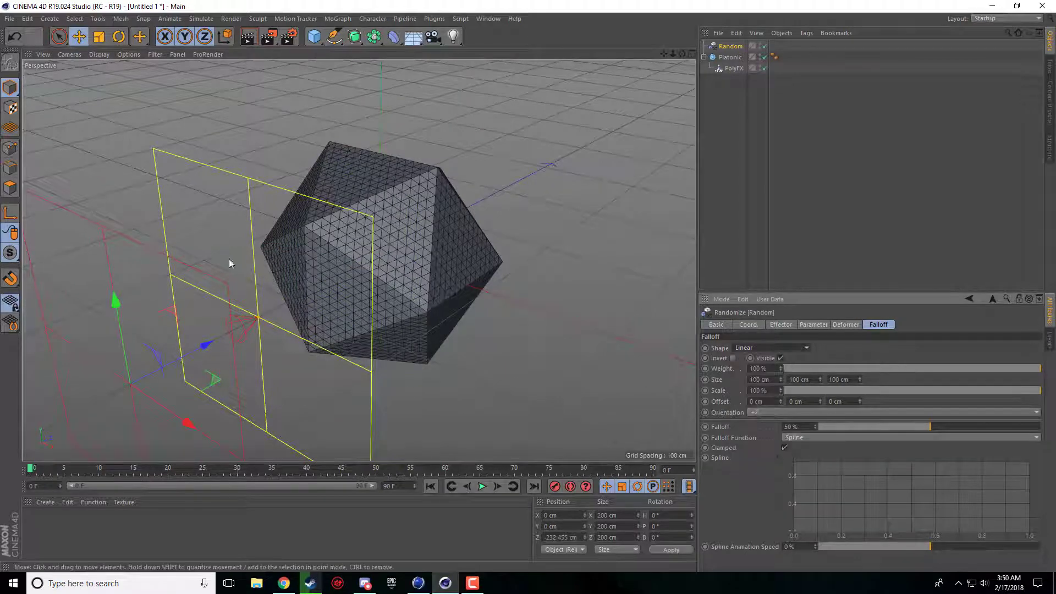
pyautogui.moveTo(226, 347); pyautogui.dragTo(249, 388)
# Switch the falloff shape to Sphere and reposition the sphere in the viewport.
pyautogui.click(770, 349)
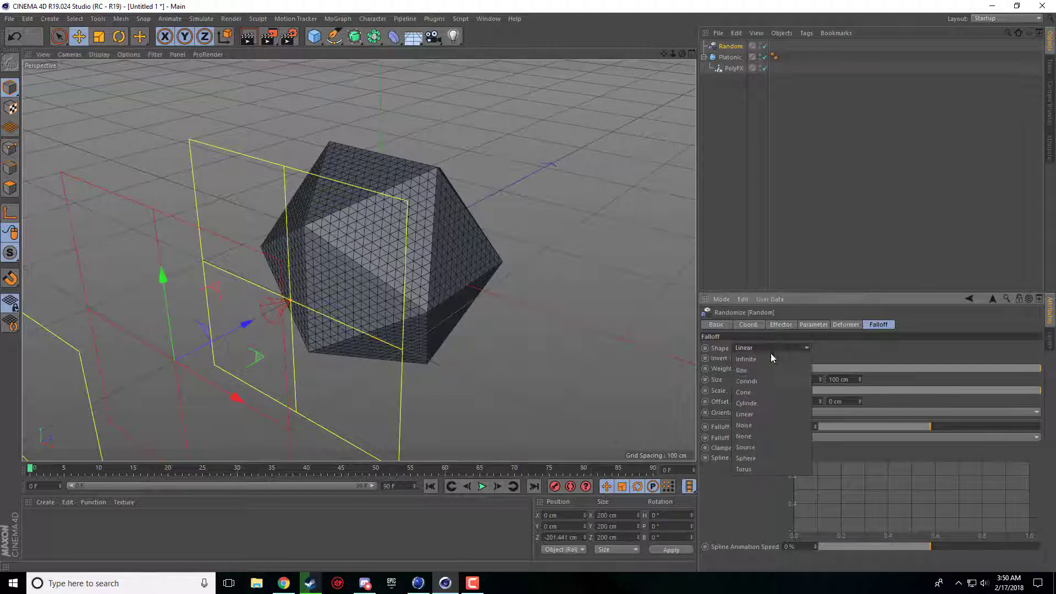
pyautogui.click(762, 457)
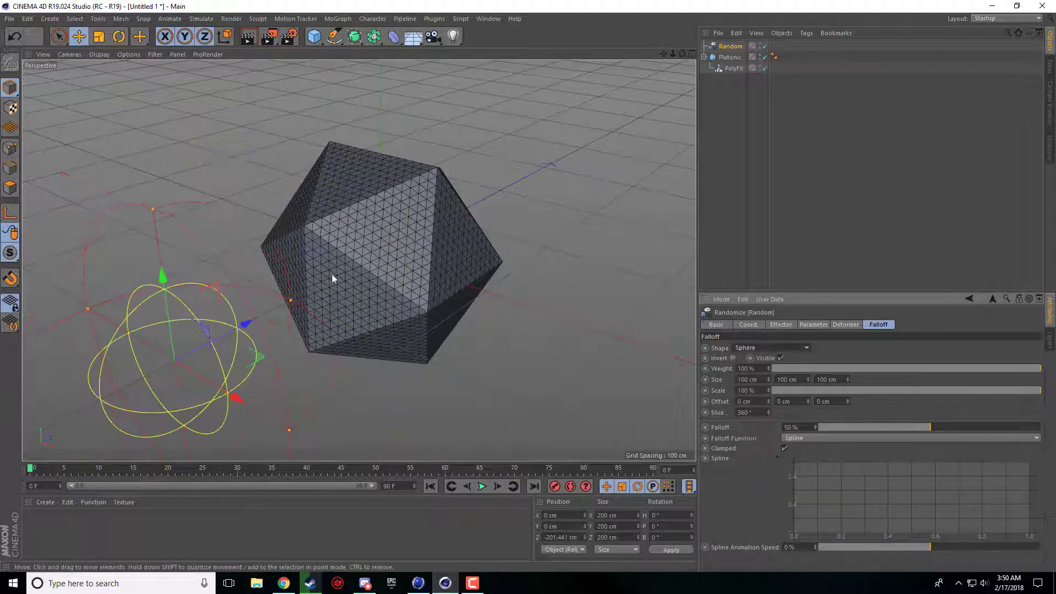
pyautogui.moveTo(215, 333); pyautogui.dragTo(595, 157)
# Try Linear and Noise falloff shapes, moving each in the viewport.
pyautogui.click(770, 348)
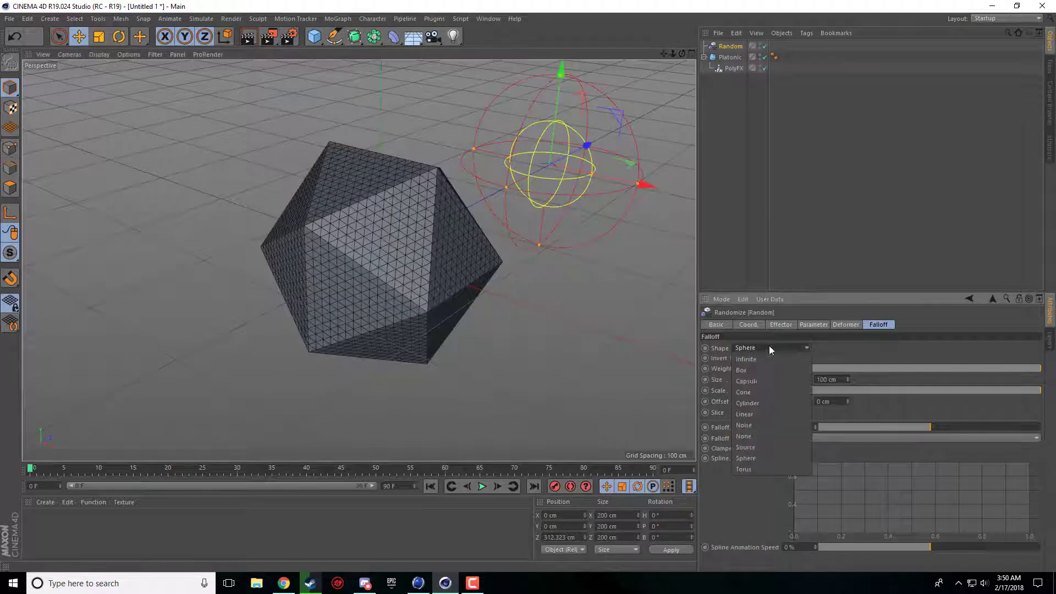
pyautogui.click(750, 413)
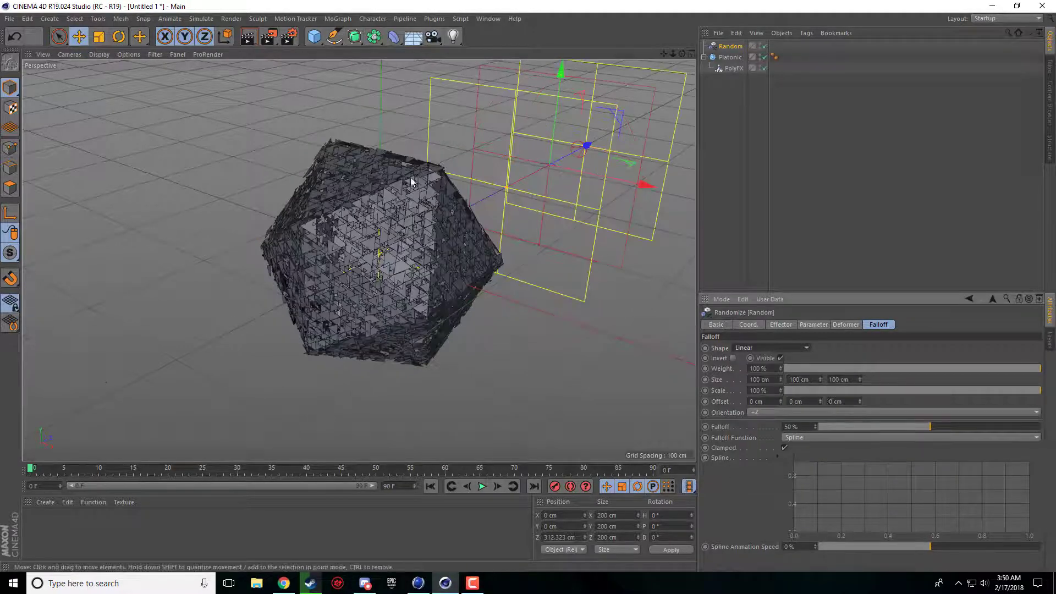
pyautogui.moveTo(602, 152); pyautogui.dragTo(556, 160)
pyautogui.click(757, 348)
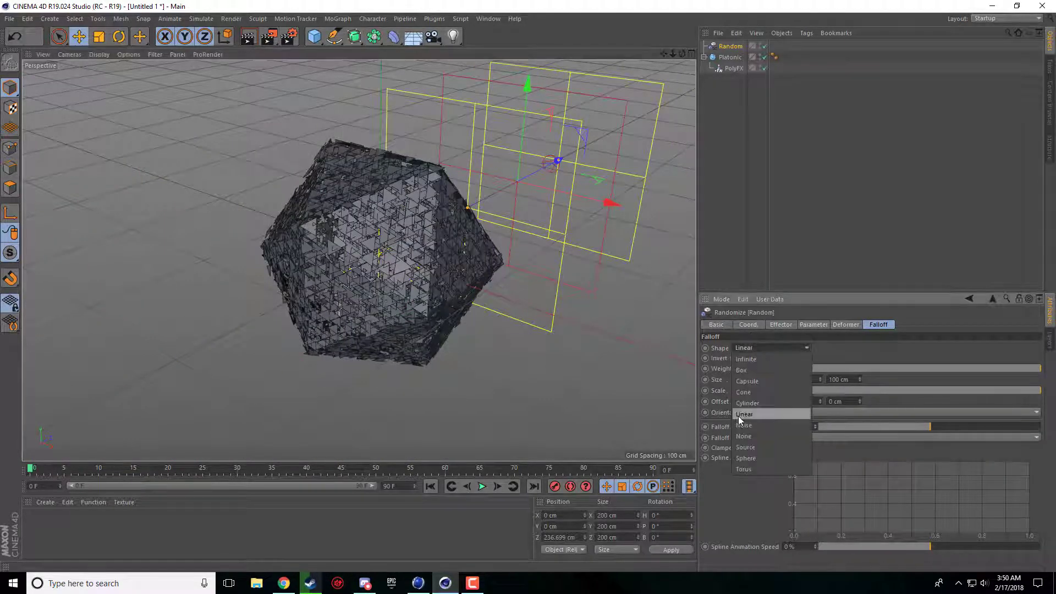
pyautogui.click(743, 425)
pyautogui.moveTo(560, 155); pyautogui.dragTo(472, 189)
# Try a Cone falloff, then switch back to Linear and slide it along Z.
pyautogui.click(781, 347)
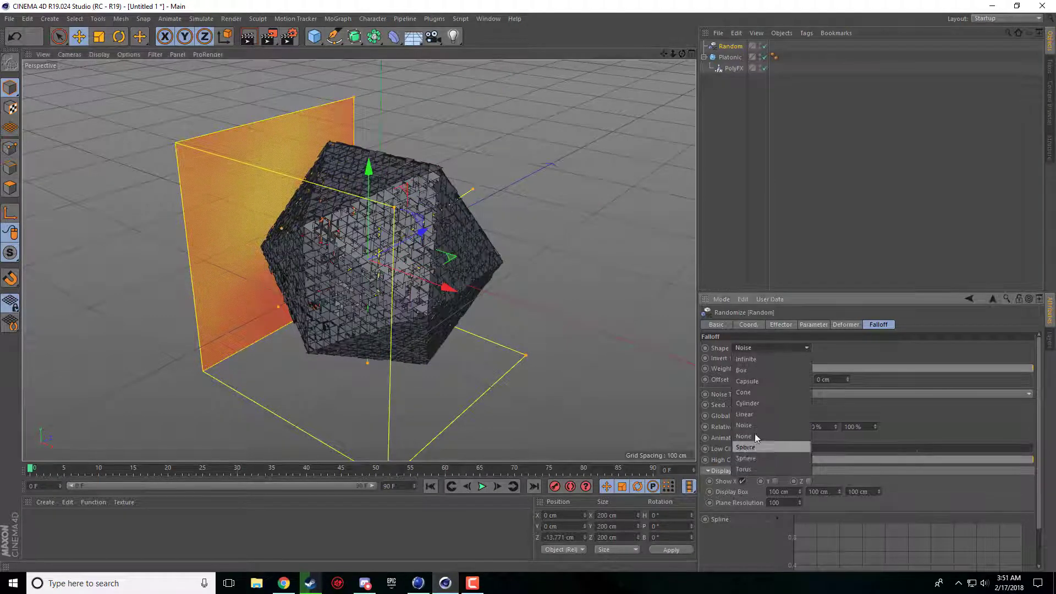
pyautogui.click(755, 393)
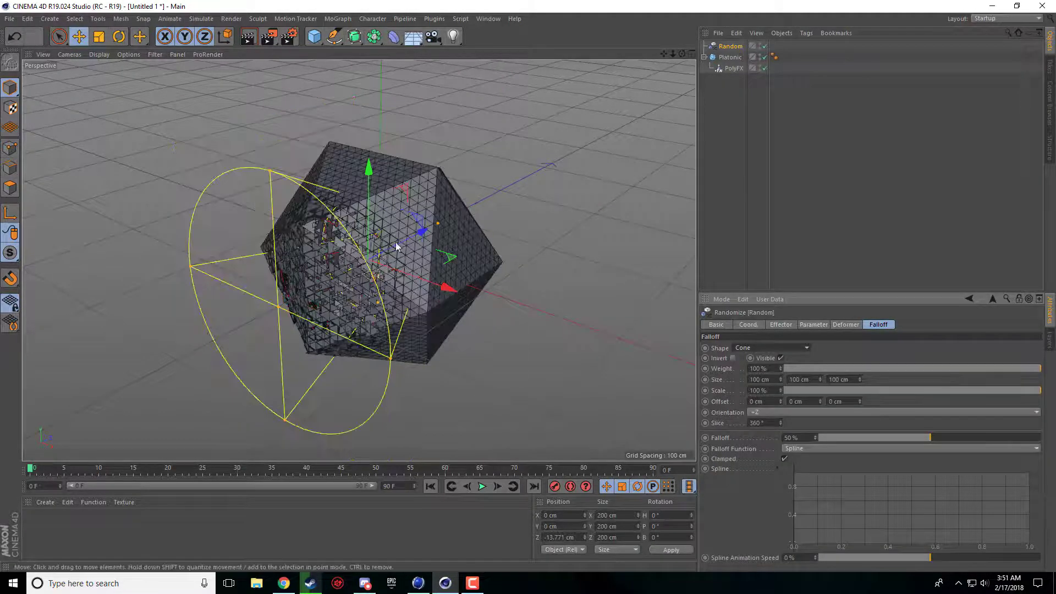
pyautogui.moveTo(425, 237); pyautogui.dragTo(374, 258)
pyautogui.click(770, 346)
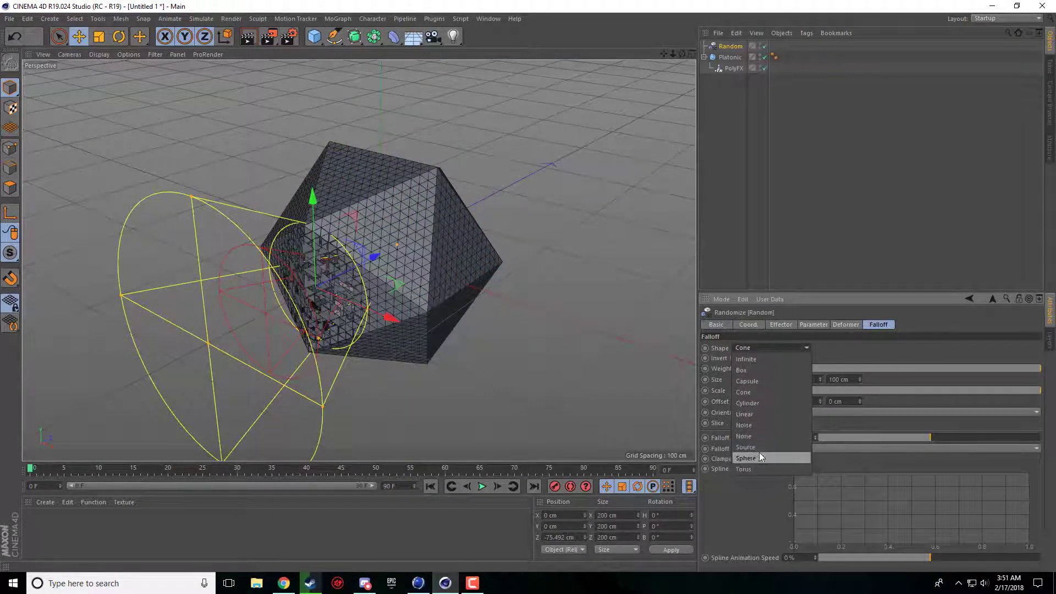
pyautogui.click(768, 414)
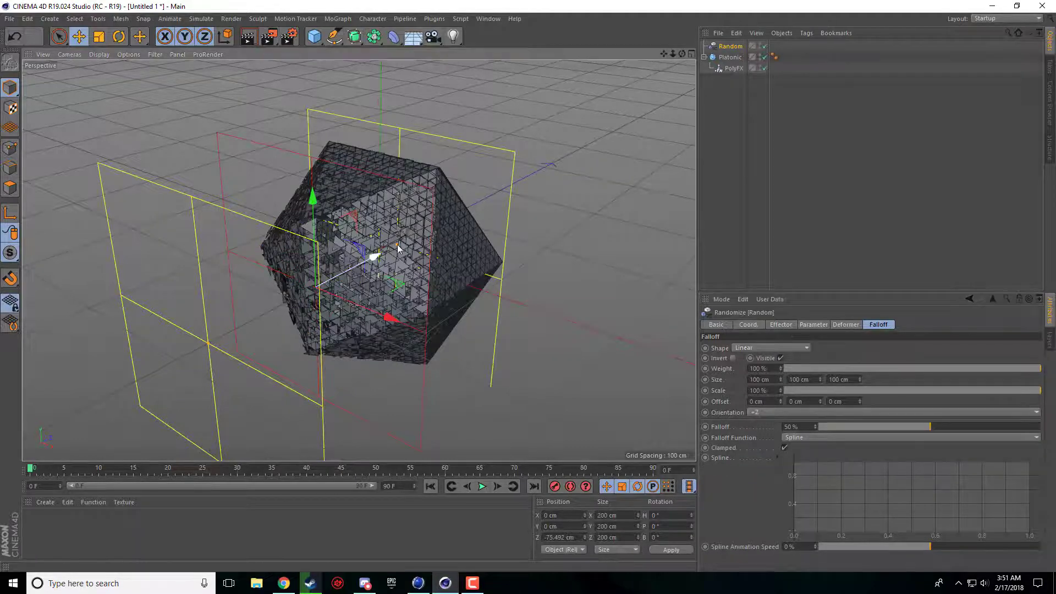
pyautogui.moveTo(450, 222); pyautogui.dragTo(363, 286)
# Set the Random effector's falloff shape back to Infinite.
pyautogui.click(770, 348)
pyautogui.click(763, 360)
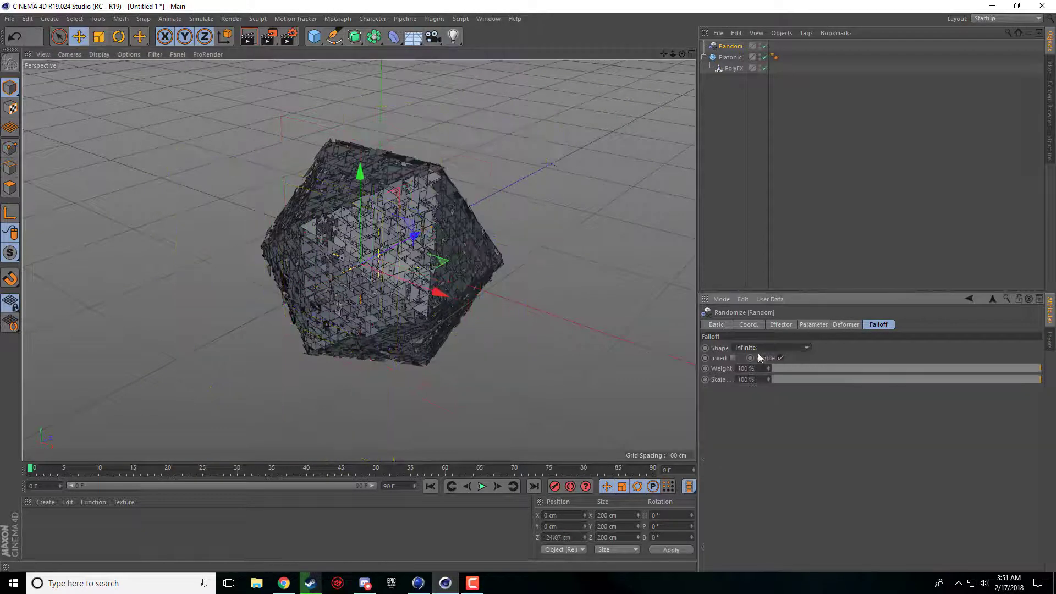
pyautogui.click(728, 163)
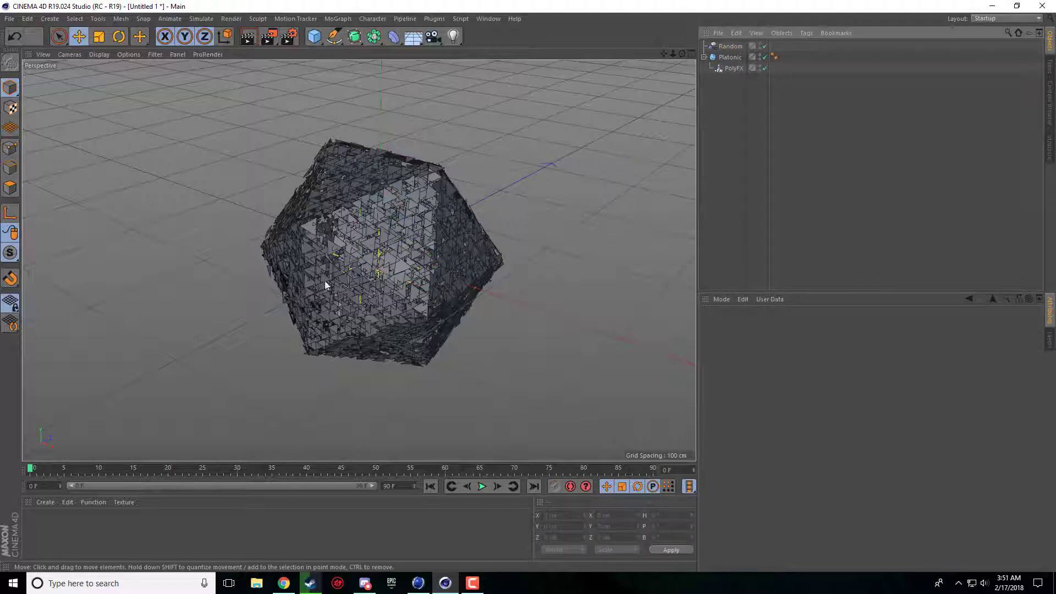
# Change the PolyFX mode to Partial Polys/Splines.
pyautogui.click(733, 68)
pyautogui.click(813, 325)
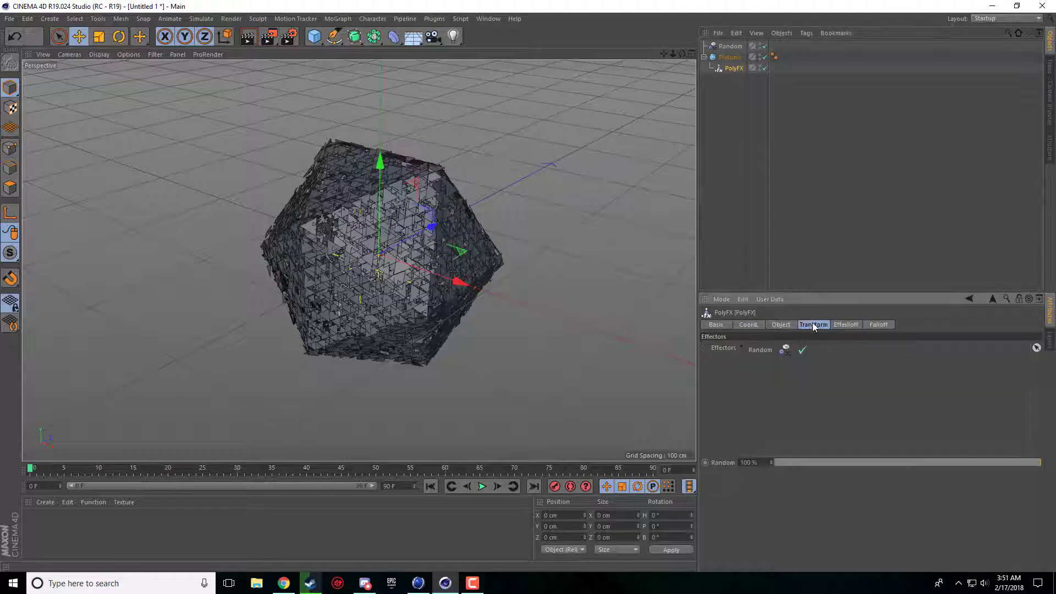
pyautogui.click(793, 325)
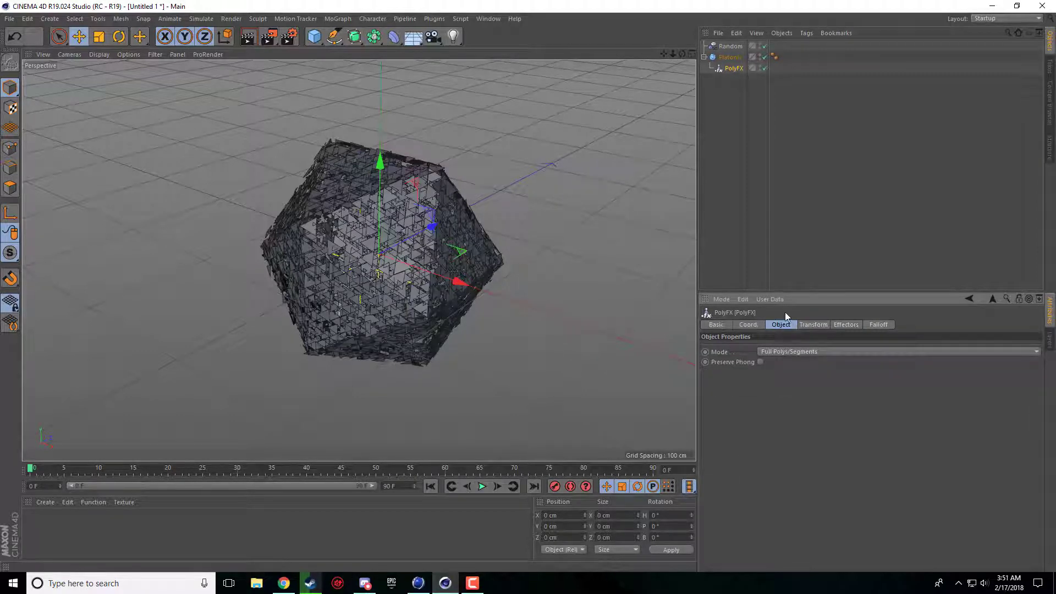
pyautogui.moveTo(778, 351); pyautogui.dragTo(778, 354)
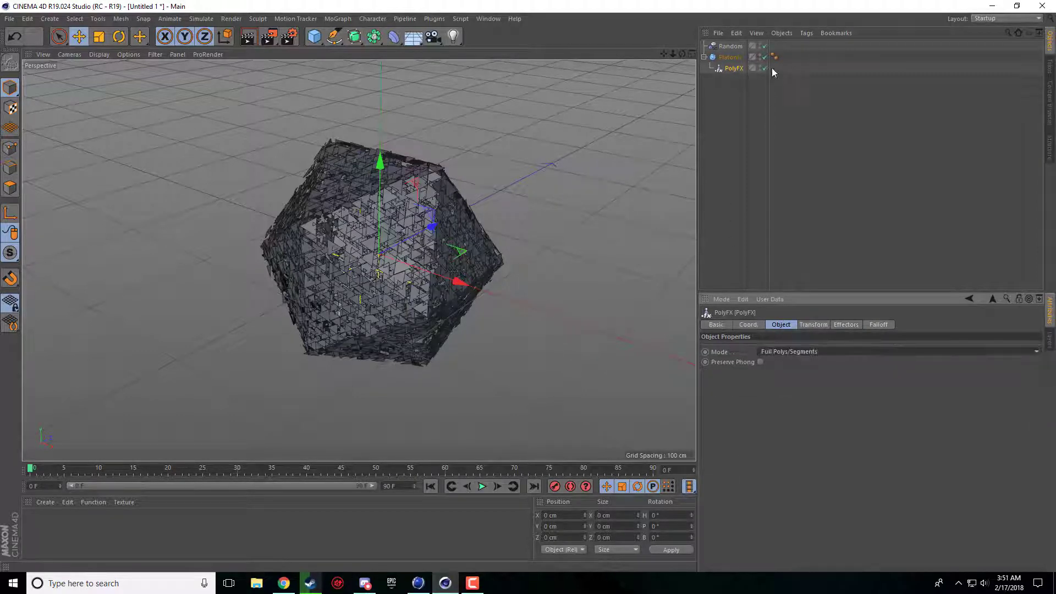
# Toggle Synchronized on the Random effector to vary the fragment offsets.
pyautogui.click(727, 47)
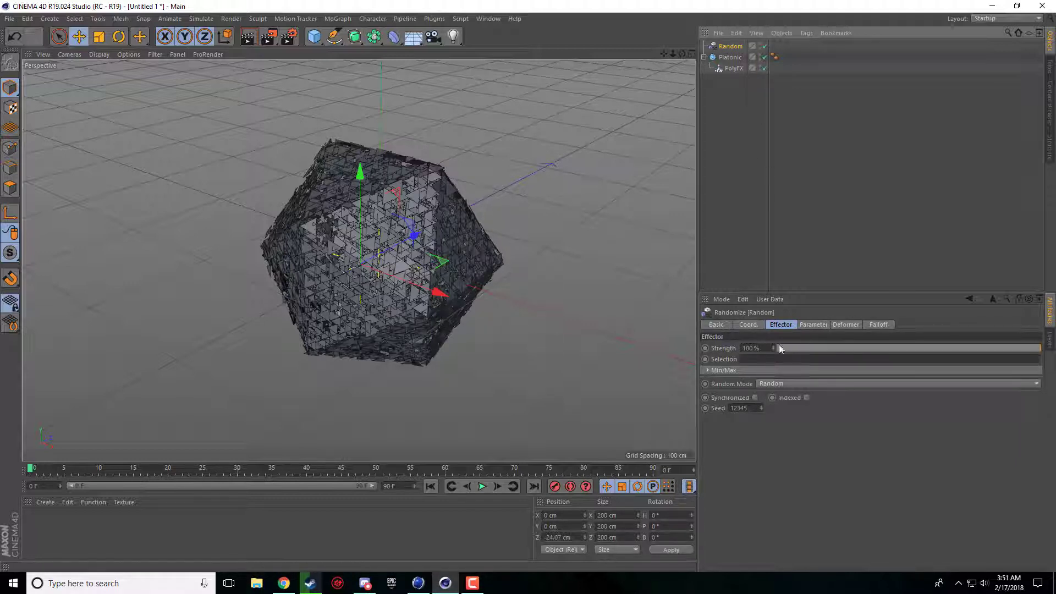
pyautogui.click(755, 397)
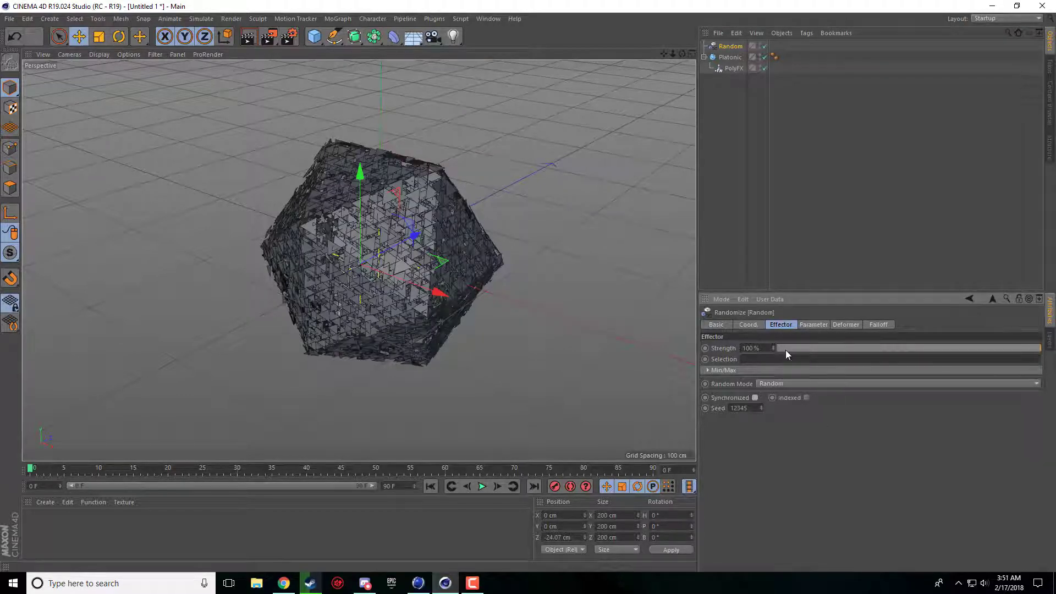
pyautogui.click(761, 323)
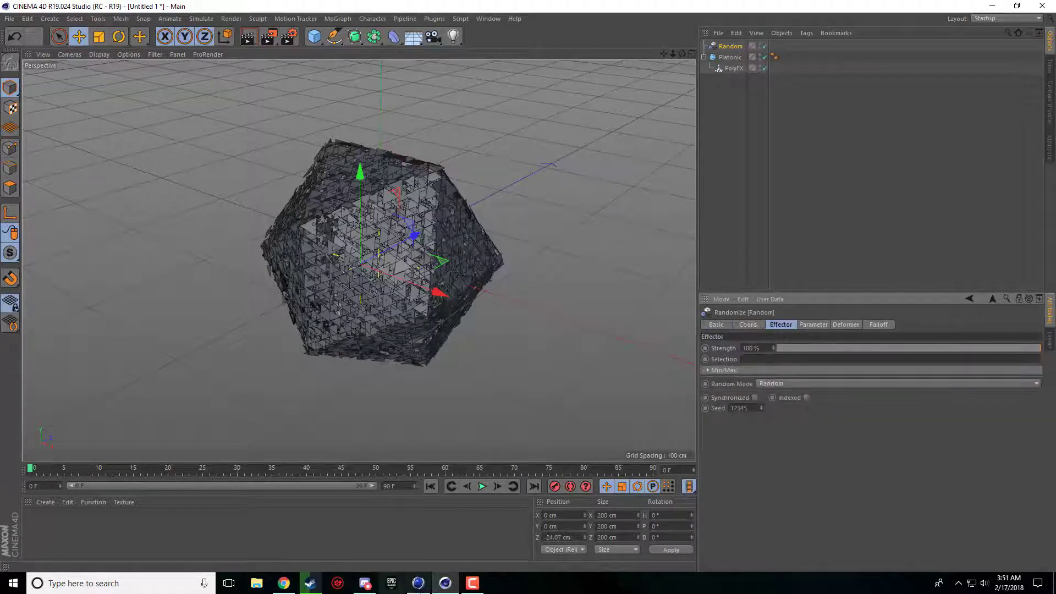
# Compare with the finished reference scene, then bring up the Content Browser in the working scene.
pyautogui.click(418, 584)
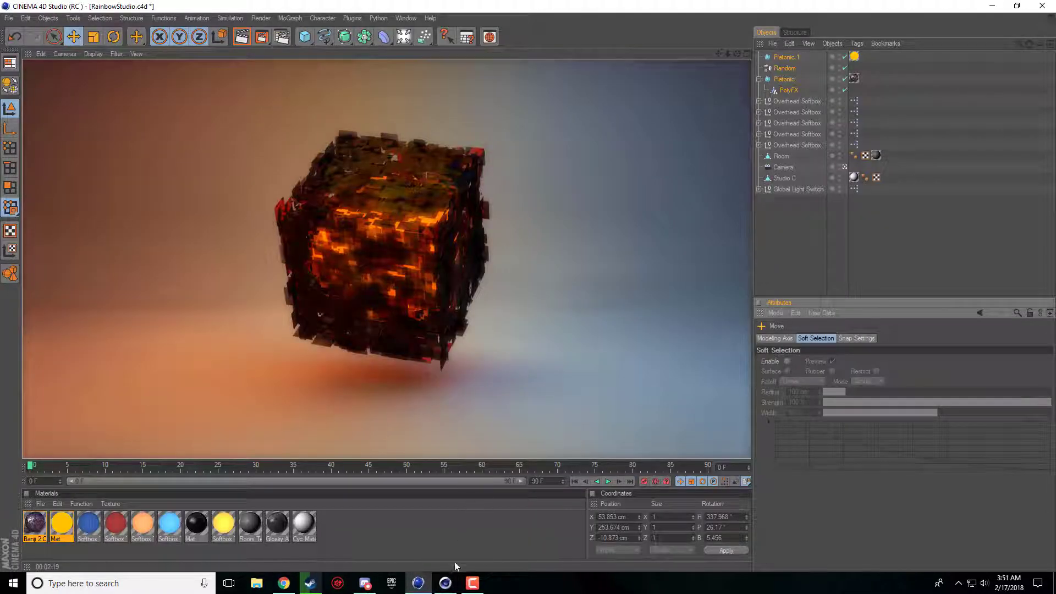
pyautogui.click(452, 587)
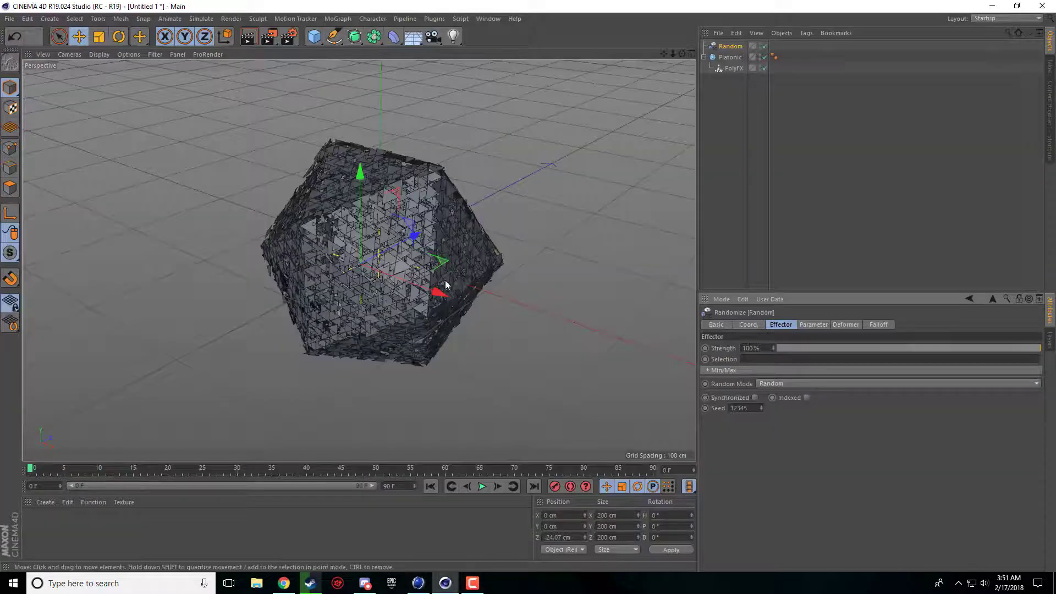
pyautogui.click(481, 19)
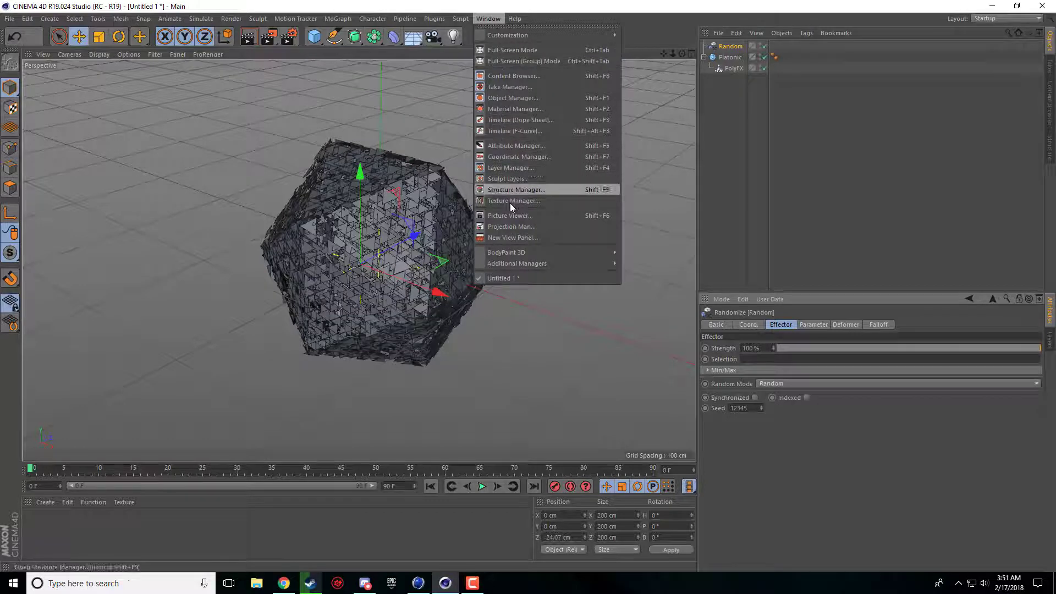
pyautogui.click(517, 76)
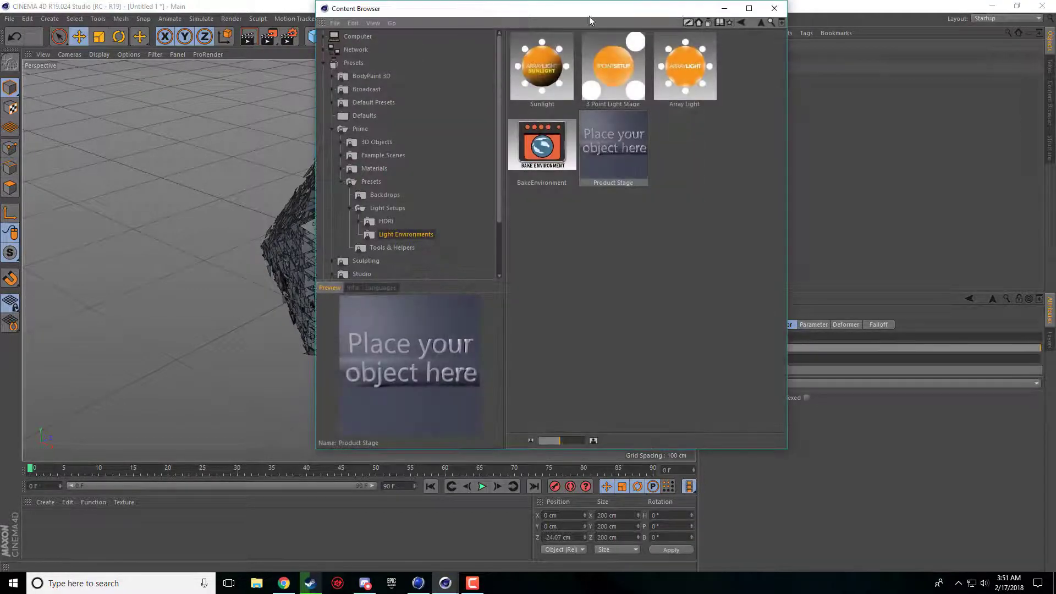
pyautogui.click(753, 99)
pyautogui.click(498, 18)
pyautogui.click(511, 78)
# Apply the Banji 2 Colors preset from Prime > Materials > Effects to the Platonic object.
pyautogui.click(353, 261)
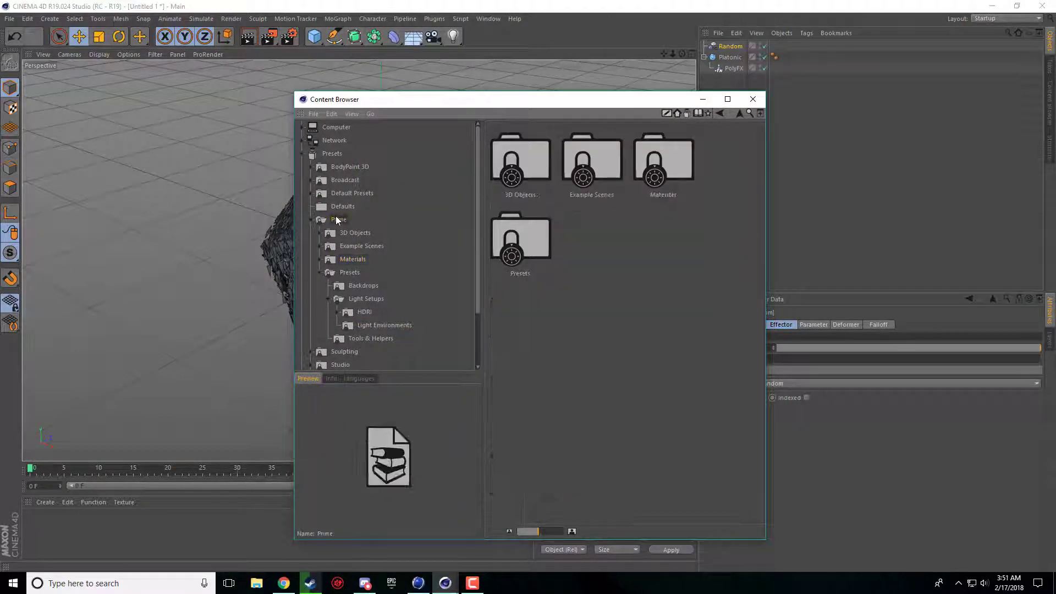
pyautogui.doubleClick(653, 164)
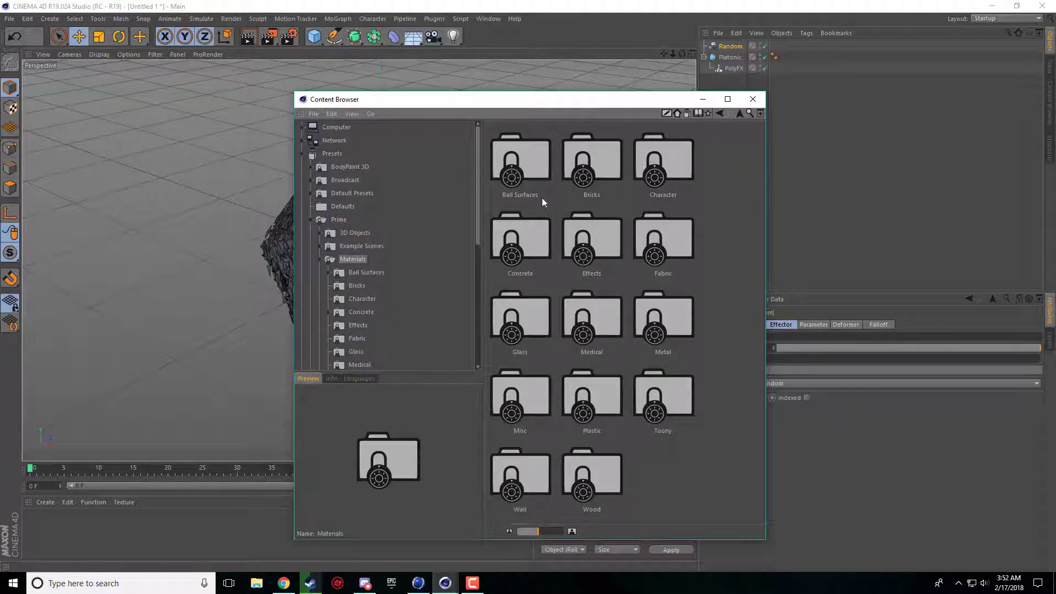
pyautogui.doubleClick(533, 406)
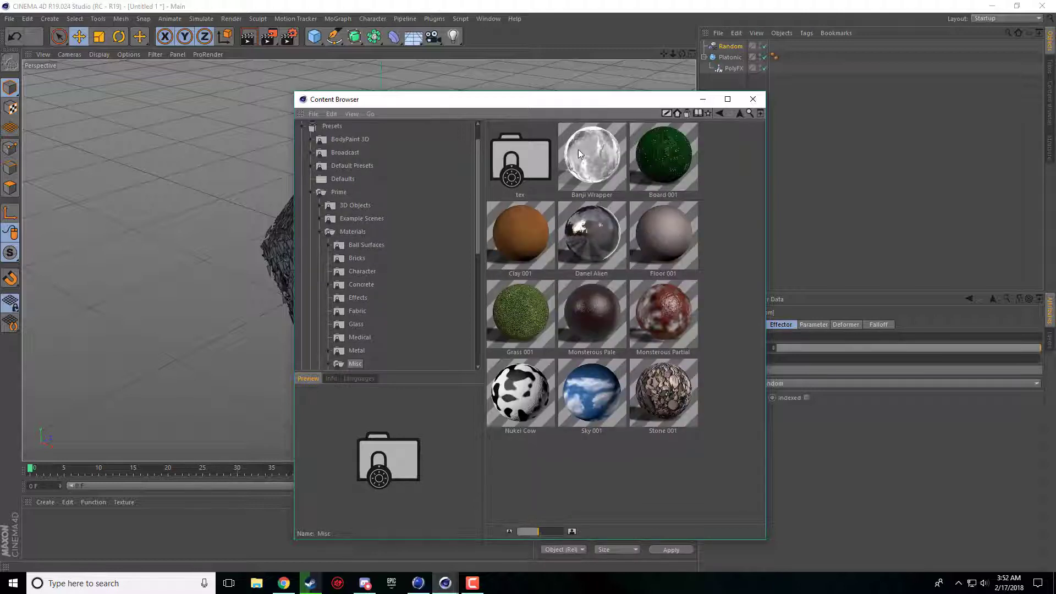
pyautogui.click(367, 299)
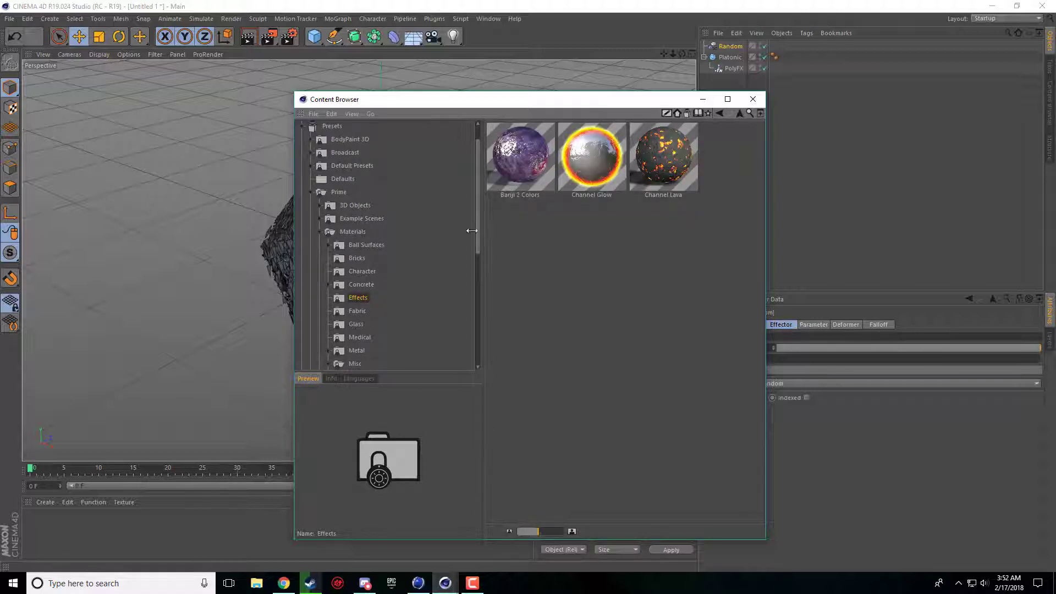
pyautogui.click(527, 151)
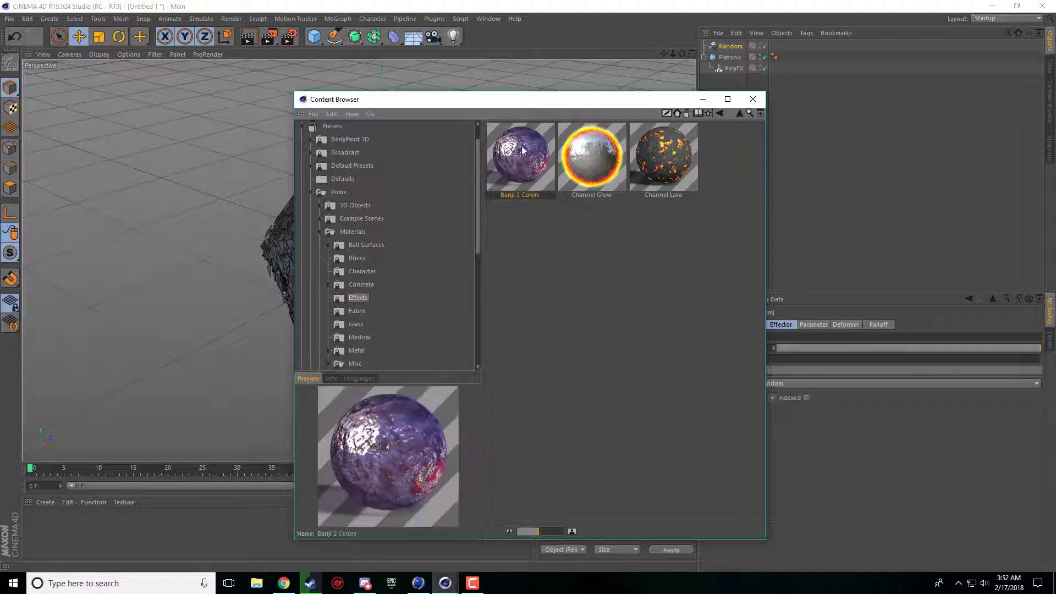
pyautogui.moveTo(526, 149); pyautogui.dragTo(735, 57)
pyautogui.click(754, 100)
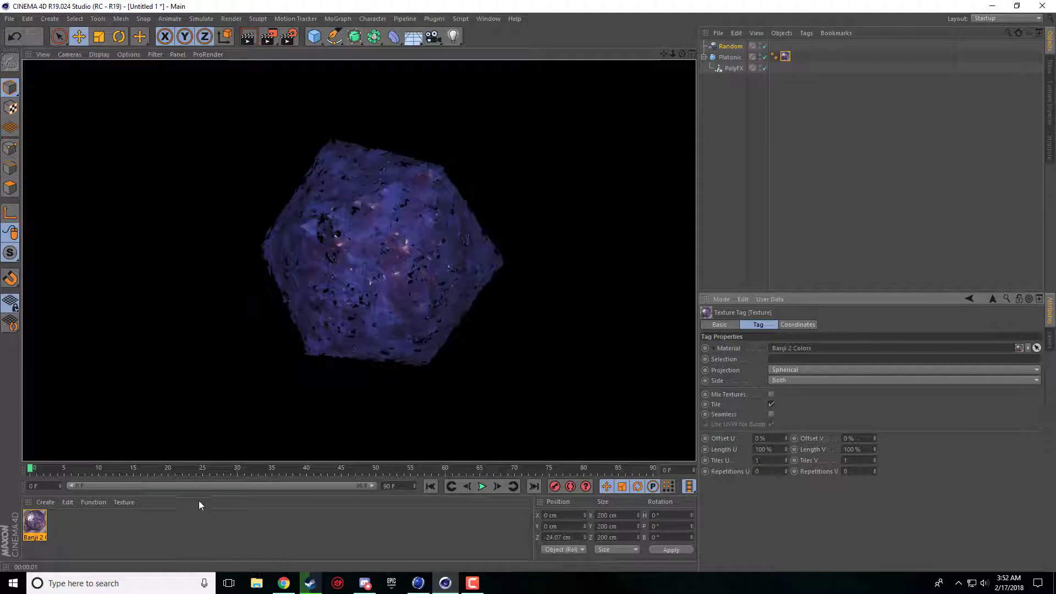
# Add a Bucky-type Platonic with a radius of about 79 cm inside the fragmented icosahedron.
pyautogui.click(445, 582)
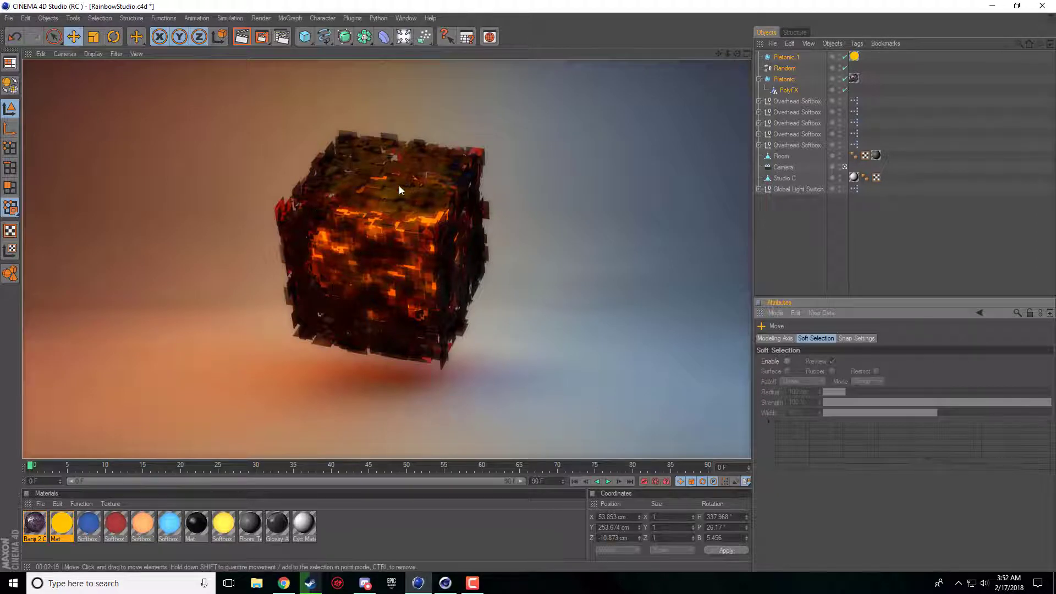
pyautogui.click(445, 582)
pyautogui.click(314, 36)
pyautogui.click(415, 108)
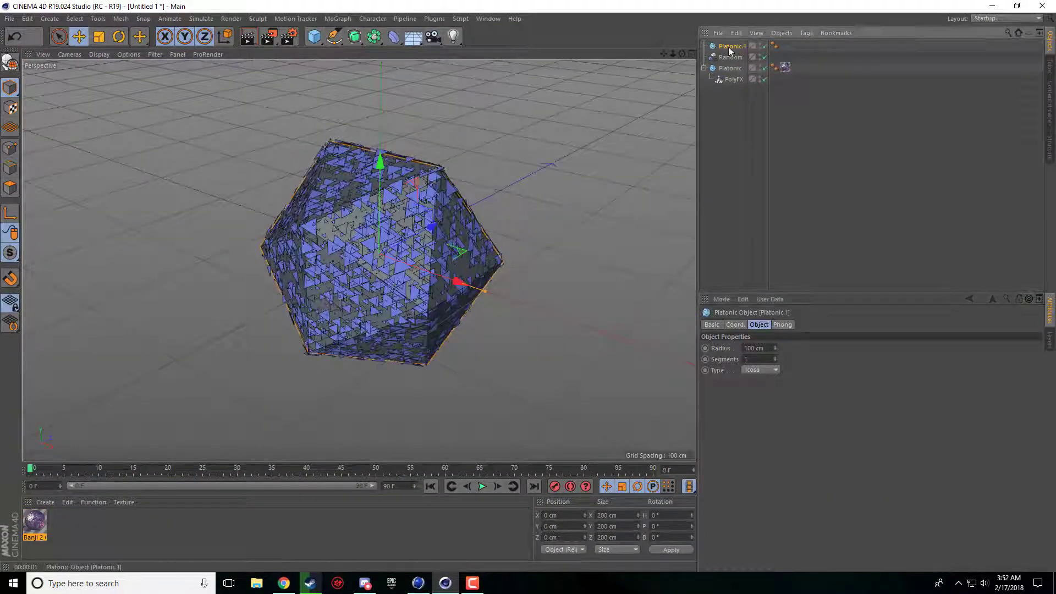
pyautogui.scroll(-1, 753, 370)
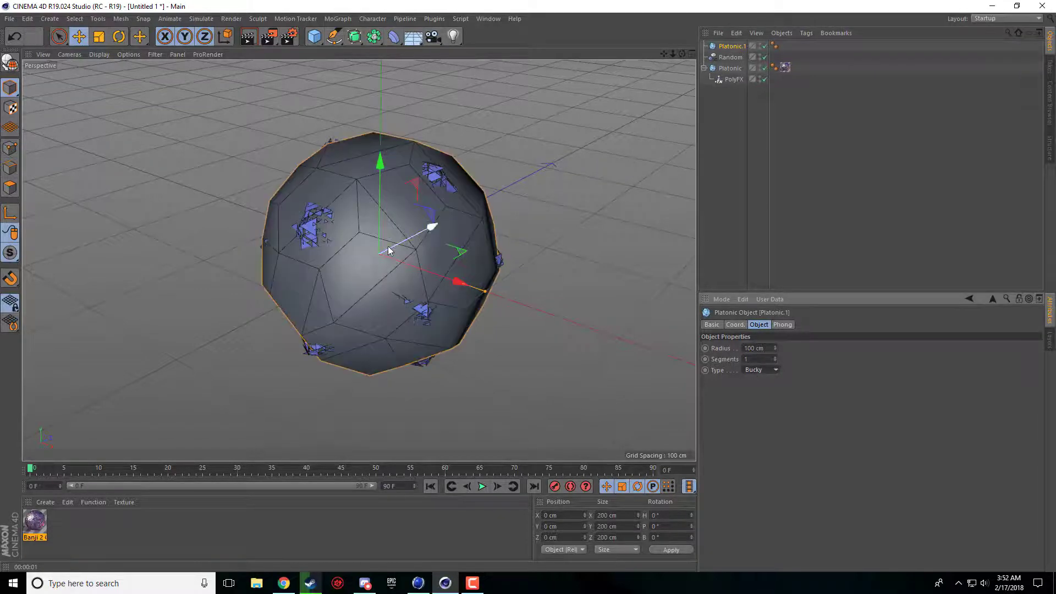
pyautogui.moveTo(485, 292); pyautogui.dragTo(453, 290)
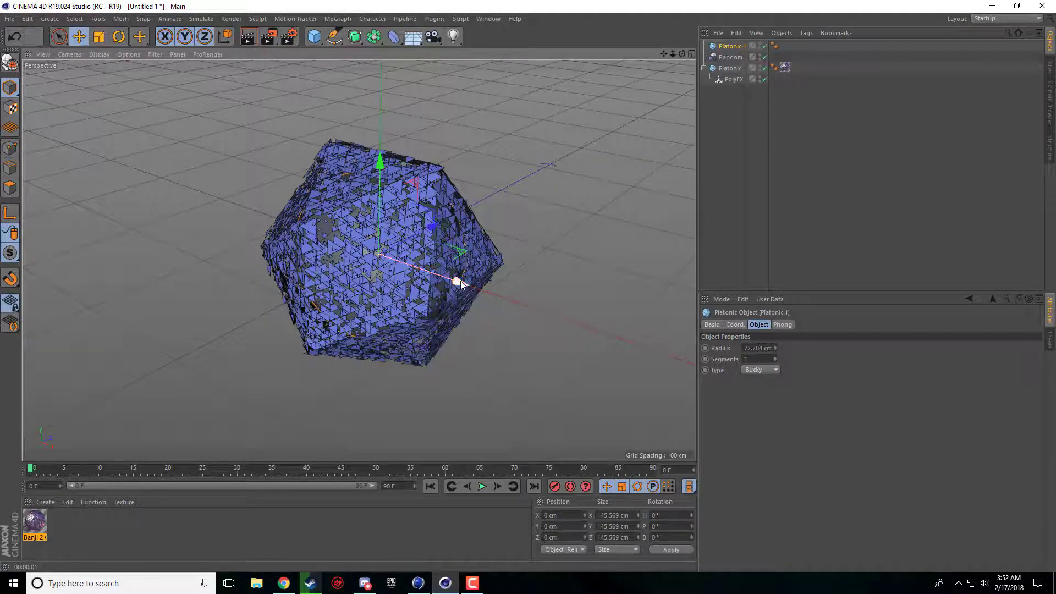
pyautogui.moveTo(460, 283); pyautogui.dragTo(461, 290)
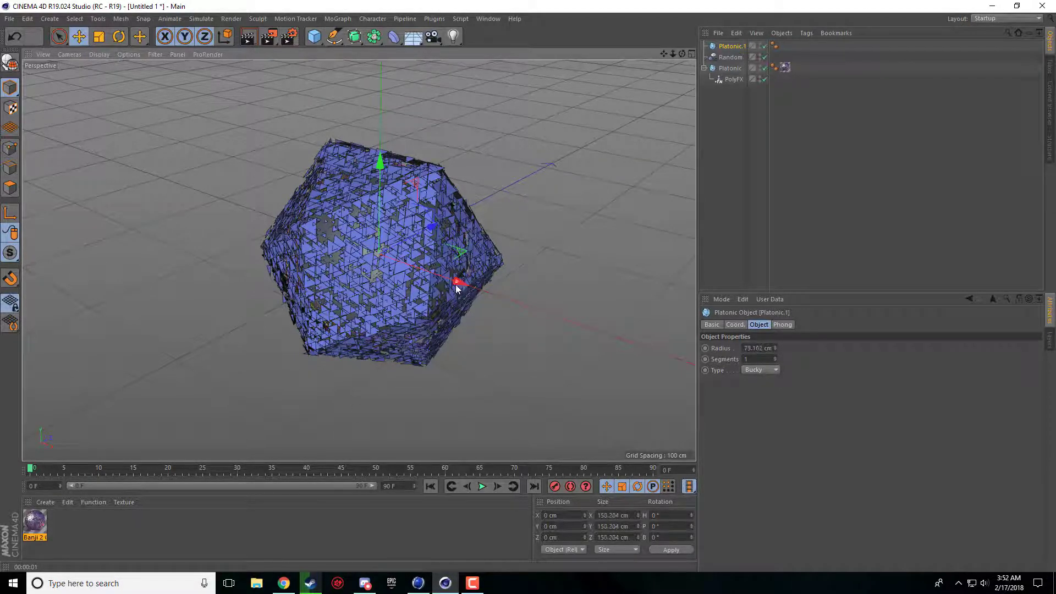
# Set the Random effector's fragment Scale to -2.08.
pyautogui.click(730, 57)
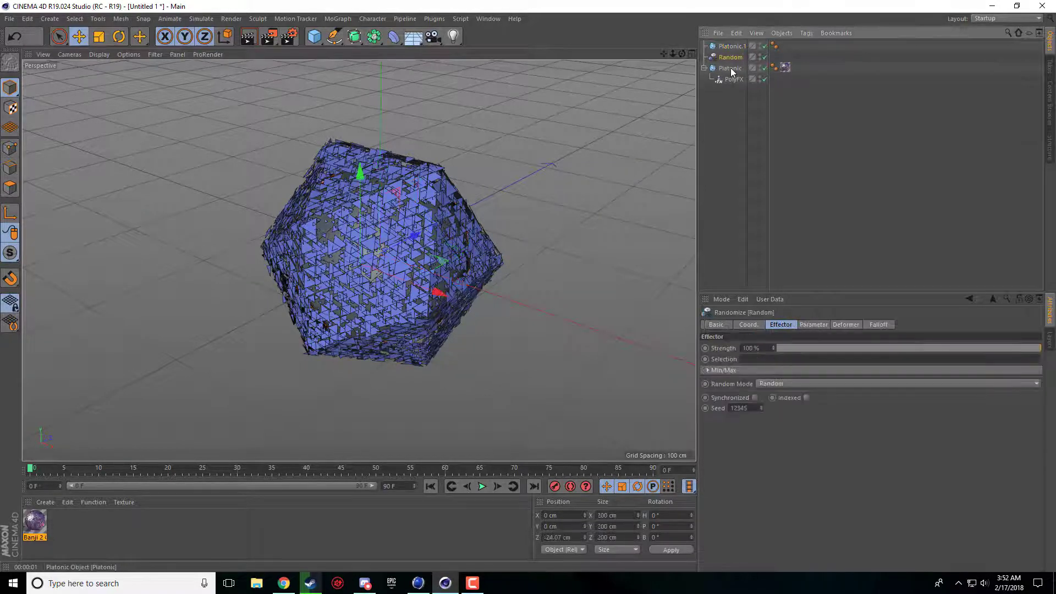
pyautogui.click(813, 324)
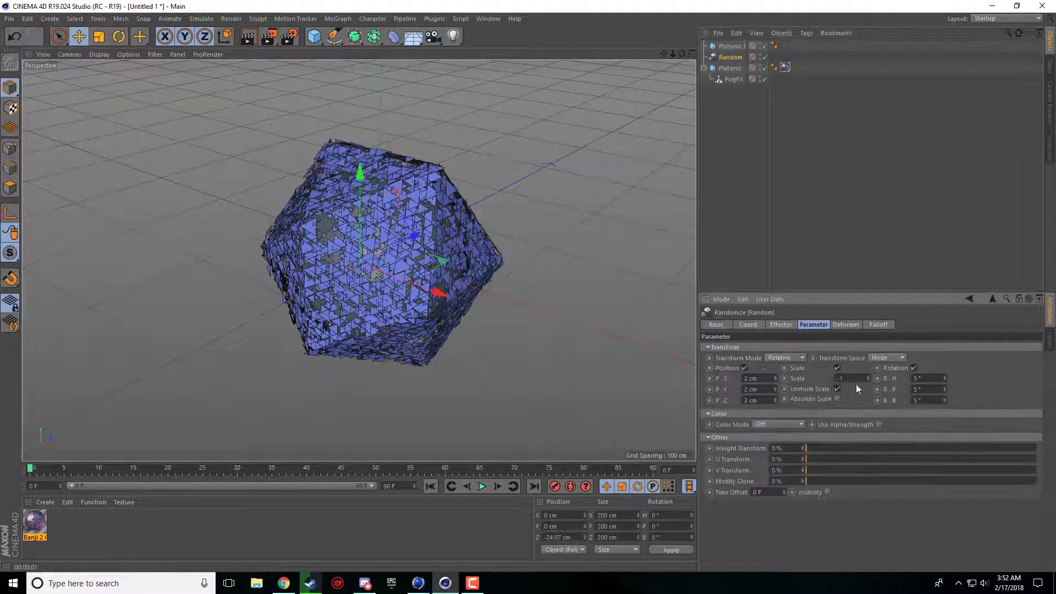
pyautogui.moveTo(868, 377); pyautogui.dragTo(869, 415)
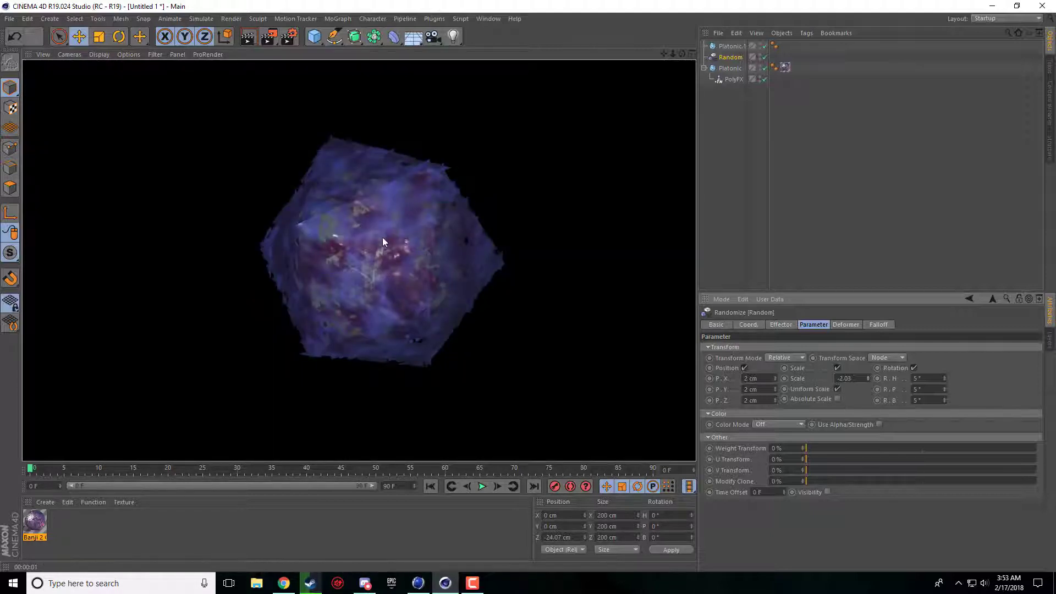
# Create material Mat using only Luminance, orange at 200% brightness, with Color and Reflectance off.
pyautogui.doubleClick(94, 521)
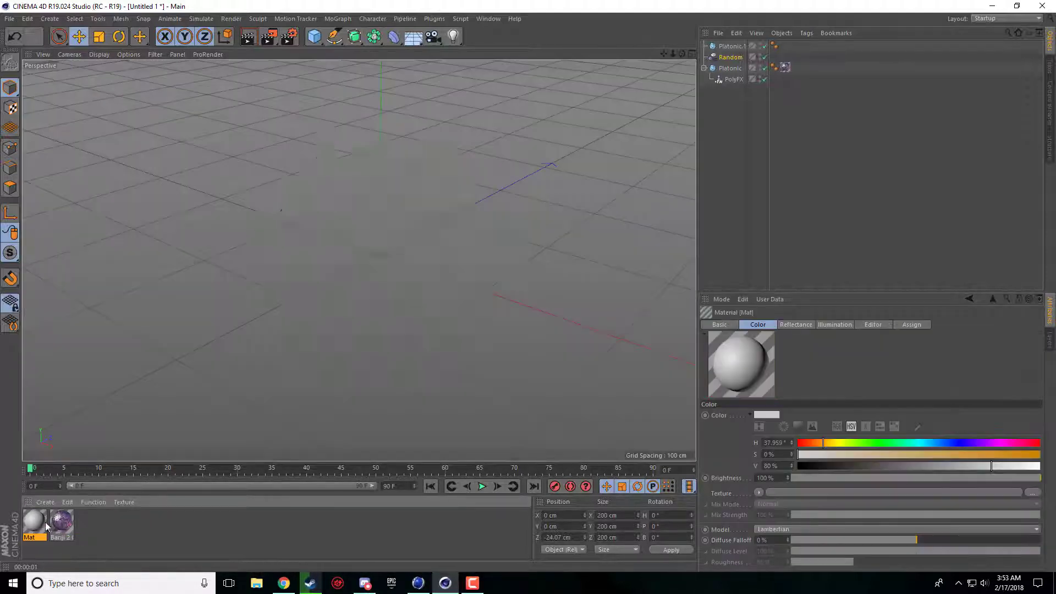
pyautogui.doubleClick(35, 522)
pyautogui.click(220, 230)
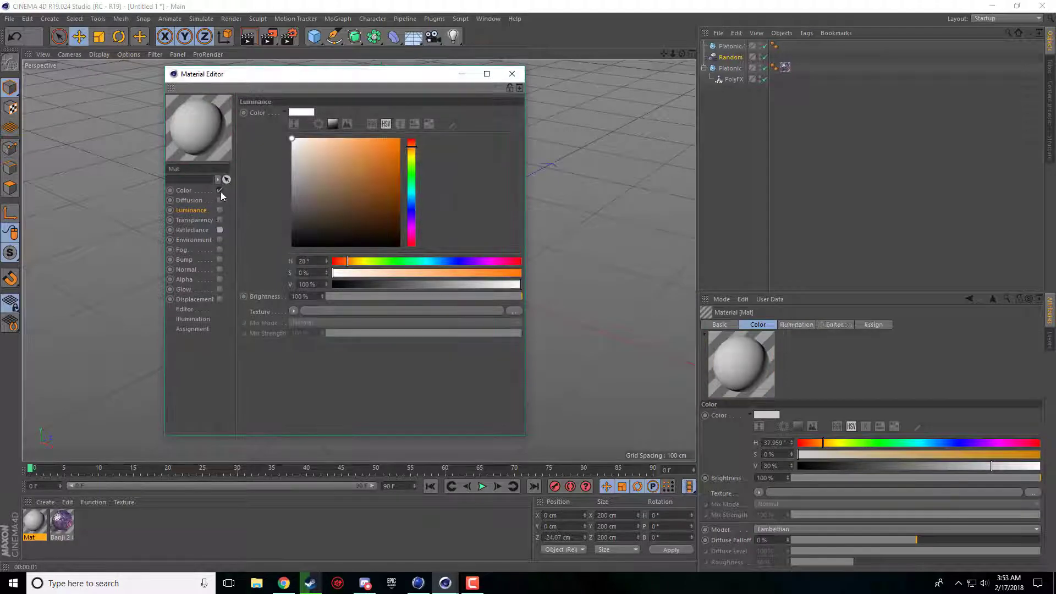
pyautogui.click(220, 190)
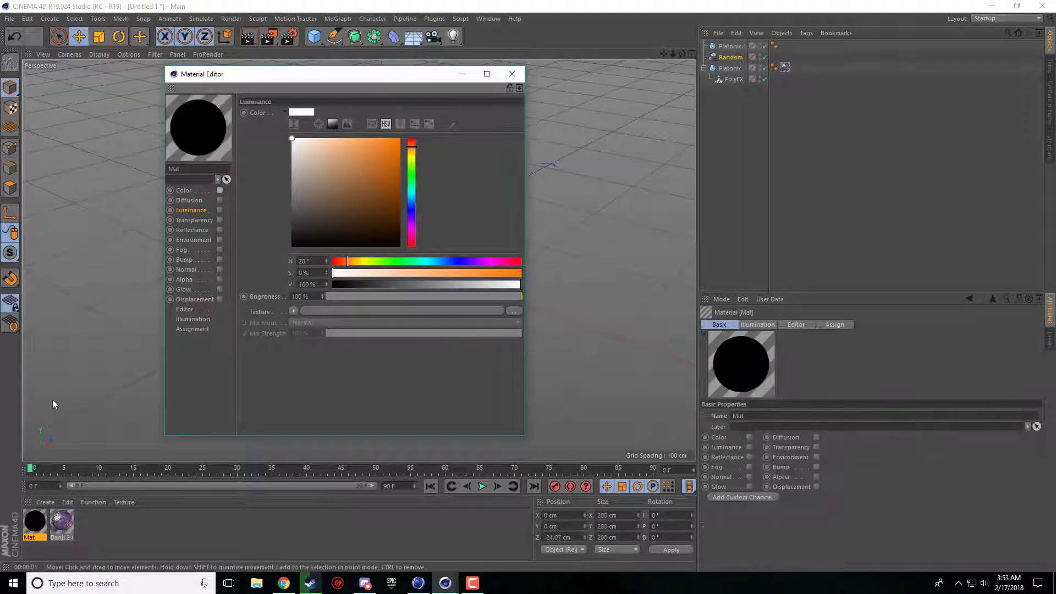
pyautogui.click(220, 210)
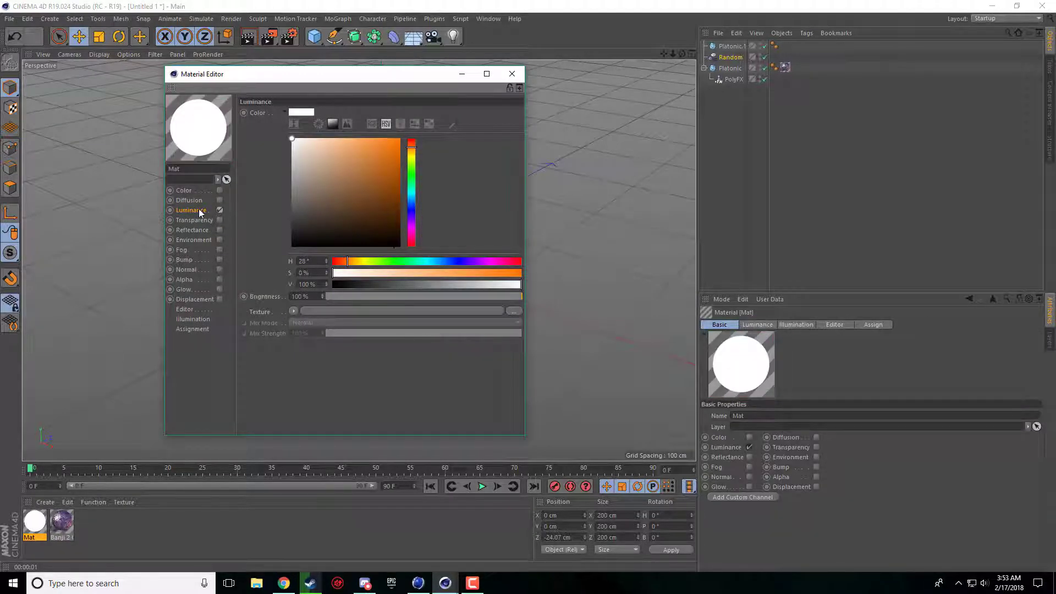
pyautogui.click(518, 273)
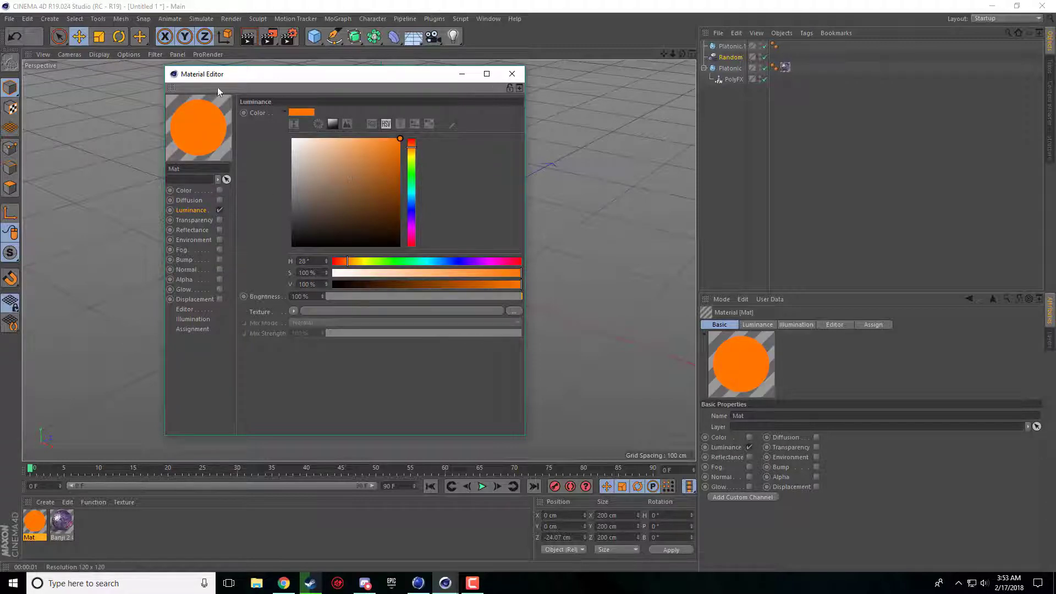
pyautogui.doubleClick(308, 297)
pyautogui.write('200')
pyautogui.press('Return')
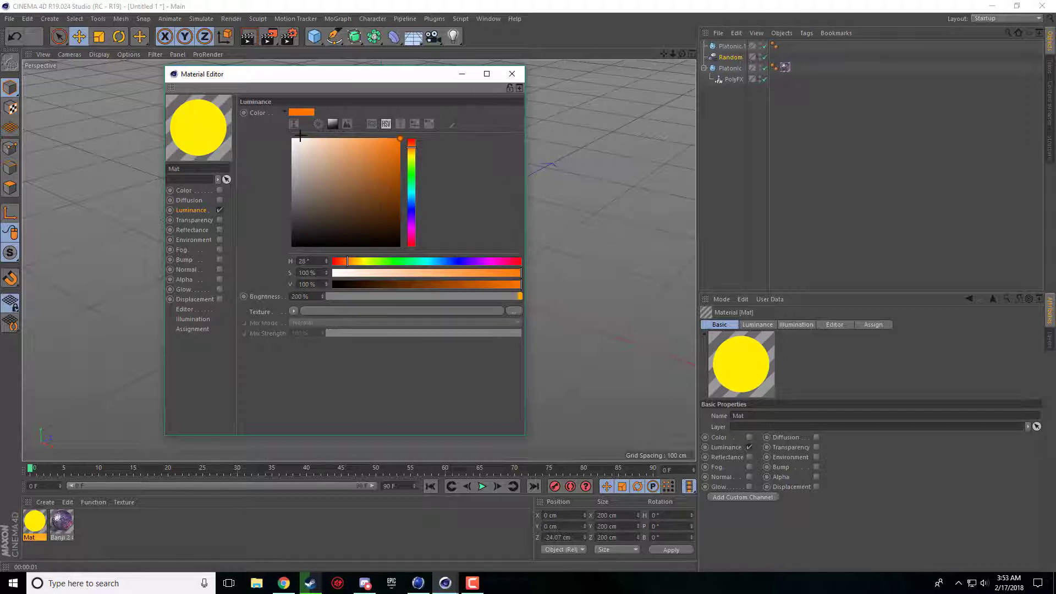
# Apply the orange Mat material to the inner Platonic.1 and render a preview of the core.
pyautogui.click(512, 73)
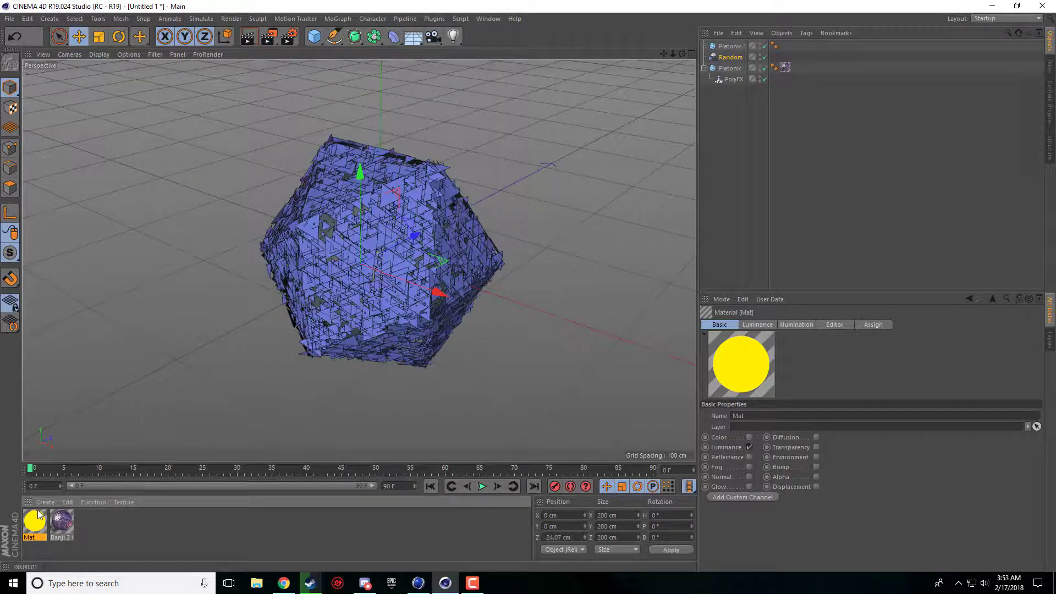
pyautogui.moveTo(38, 514); pyautogui.dragTo(740, 47)
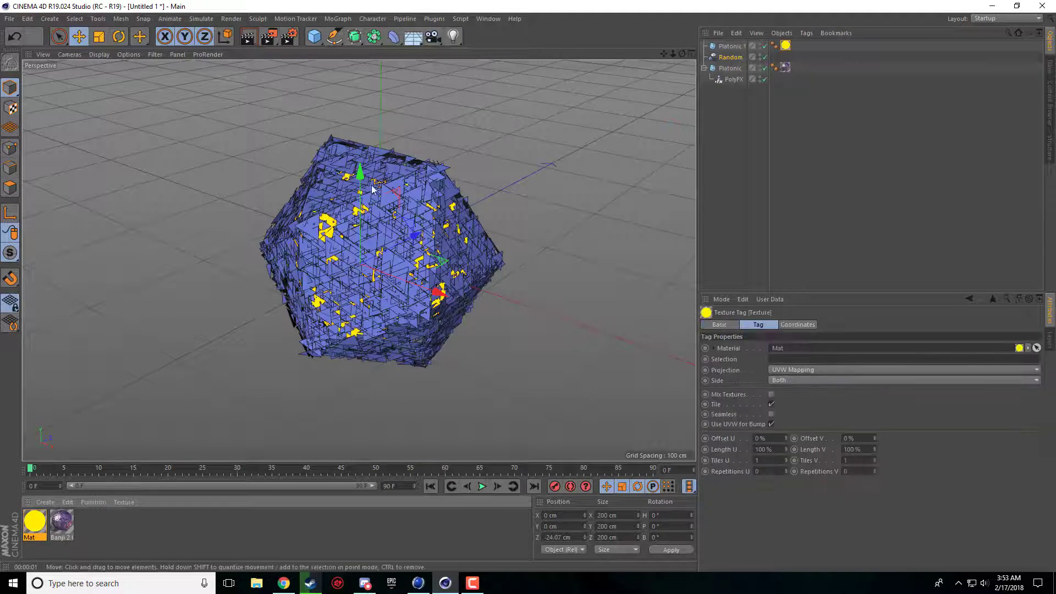
pyautogui.click(248, 38)
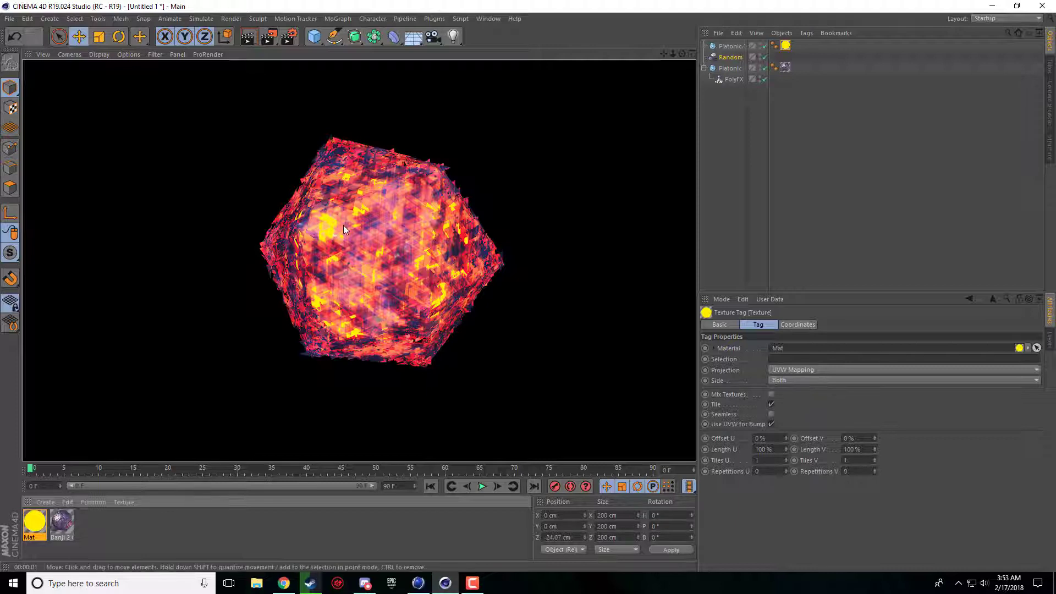
# Enable Global Illumination and Glow in Render Settings, with glow size 2% and intensity 50%.
pyautogui.click(289, 36)
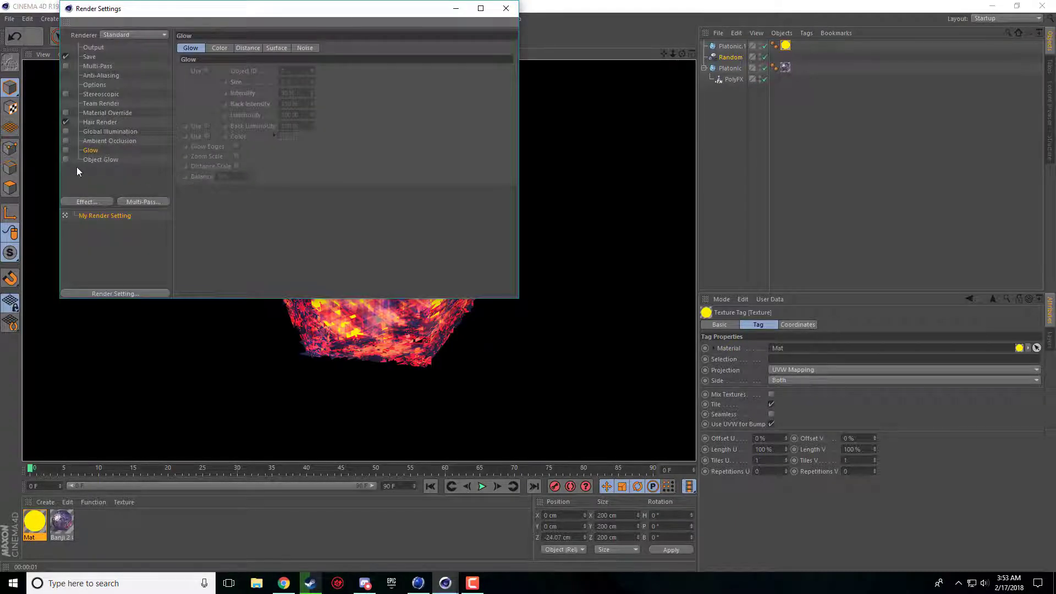
pyautogui.click(66, 132)
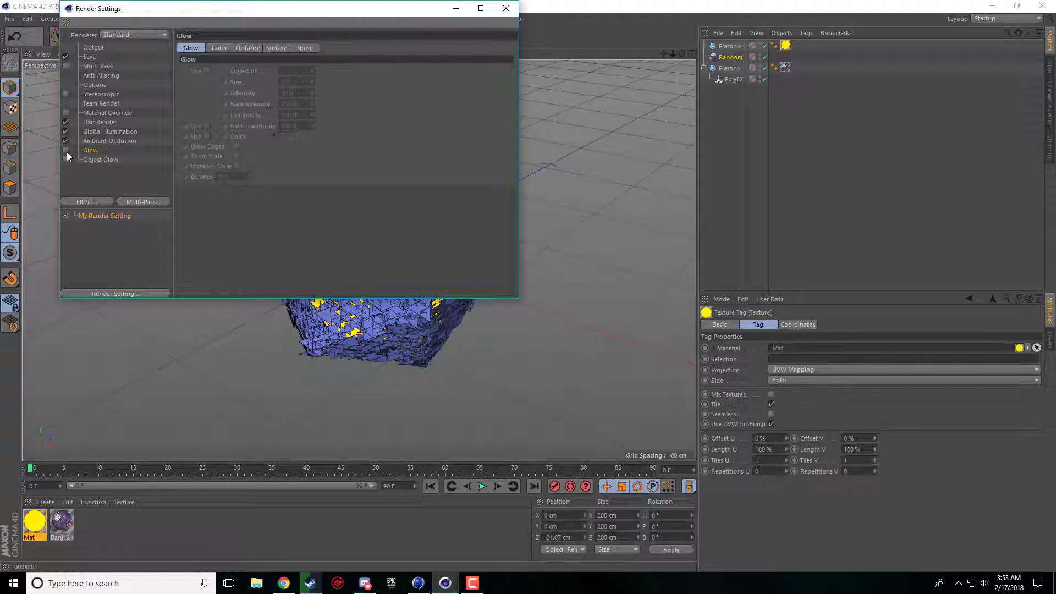
pyautogui.click(66, 151)
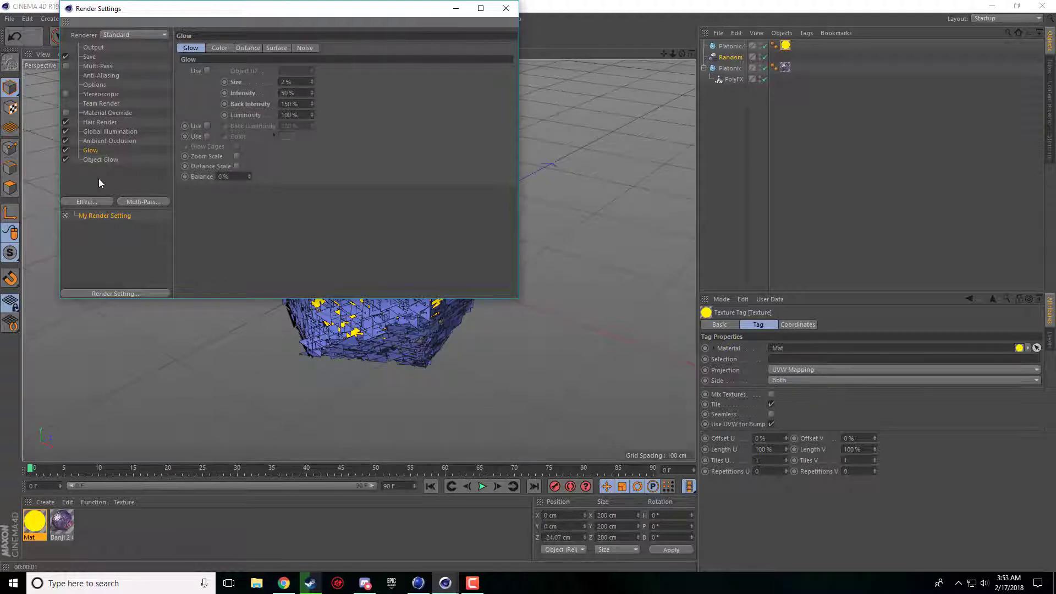
pyautogui.click(301, 81)
pyautogui.press('Tab')
pyautogui.click(391, 115)
# Render the viewport showing the fragmented icosahedron glowing orange on black.
pyautogui.click(506, 8)
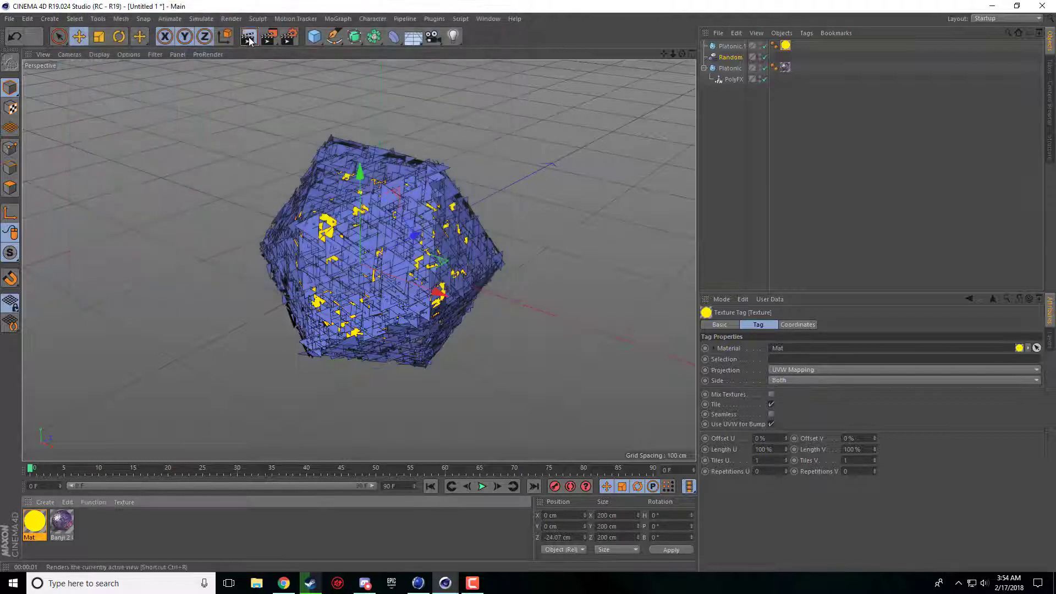
pyautogui.hotkey('ctrl', 'r')
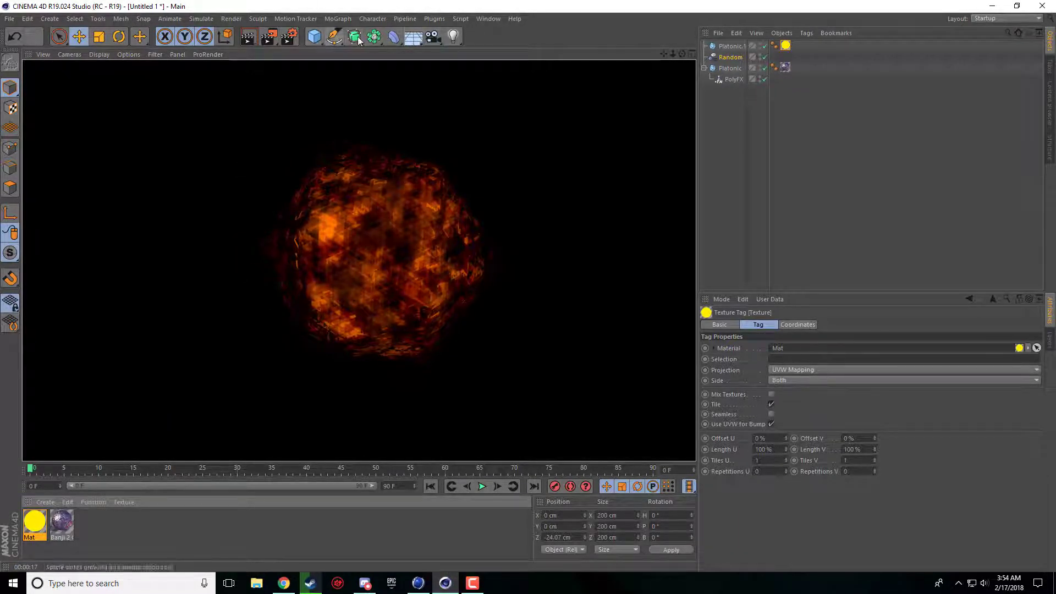
pyautogui.moveTo(375, 36); pyautogui.dragTo(477, 75)
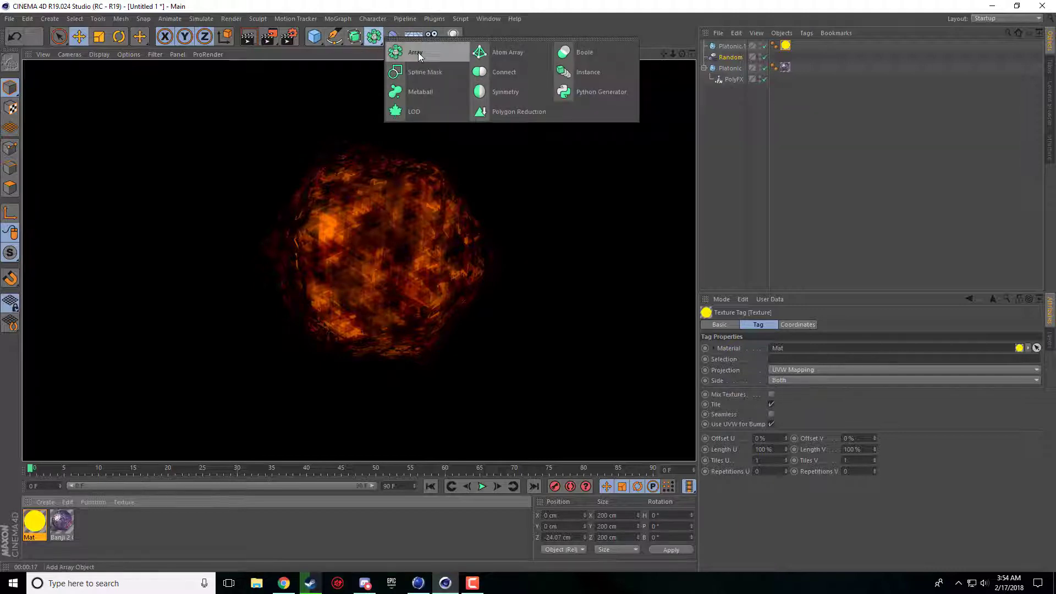
# Add a 25 cm Sphere wrapped in an Array around the icosahedron.
pyautogui.click(314, 36)
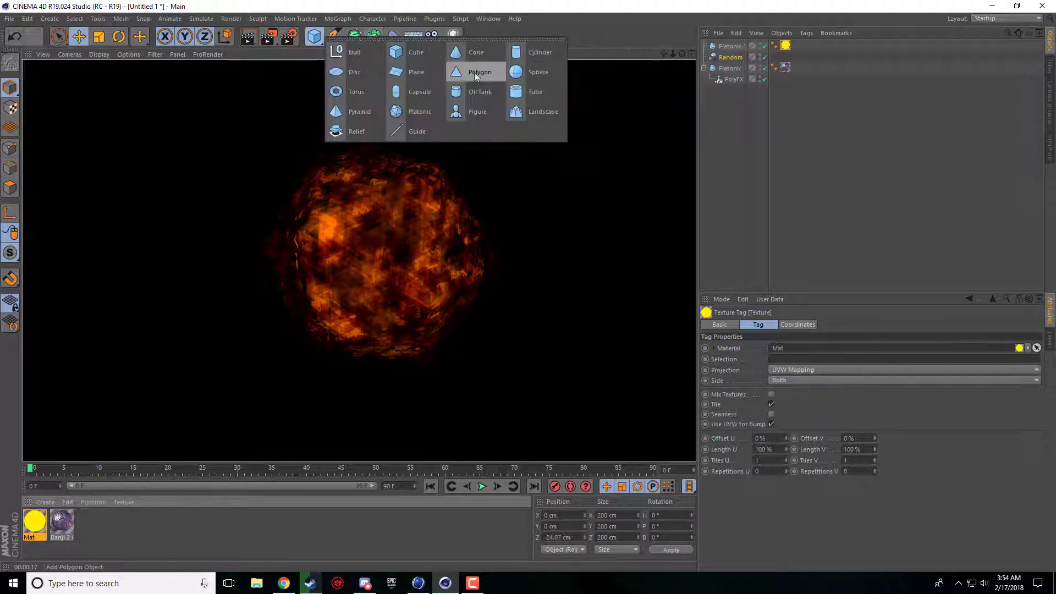
pyautogui.click(501, 74)
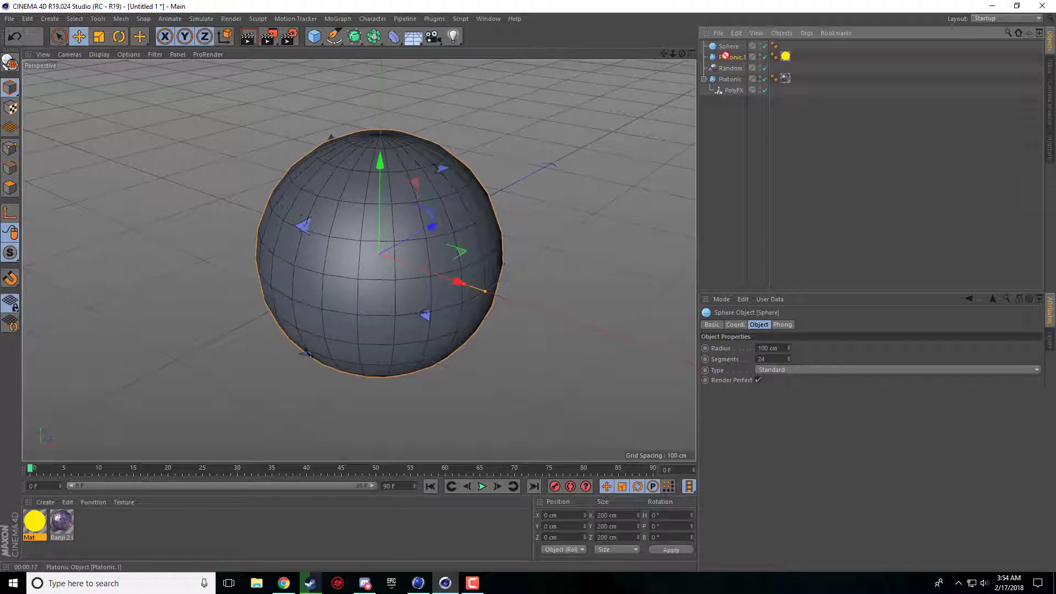
pyautogui.click(375, 37)
pyautogui.keyDown('alt'); pyautogui.click(432, 44); pyautogui.keyUp('alt')
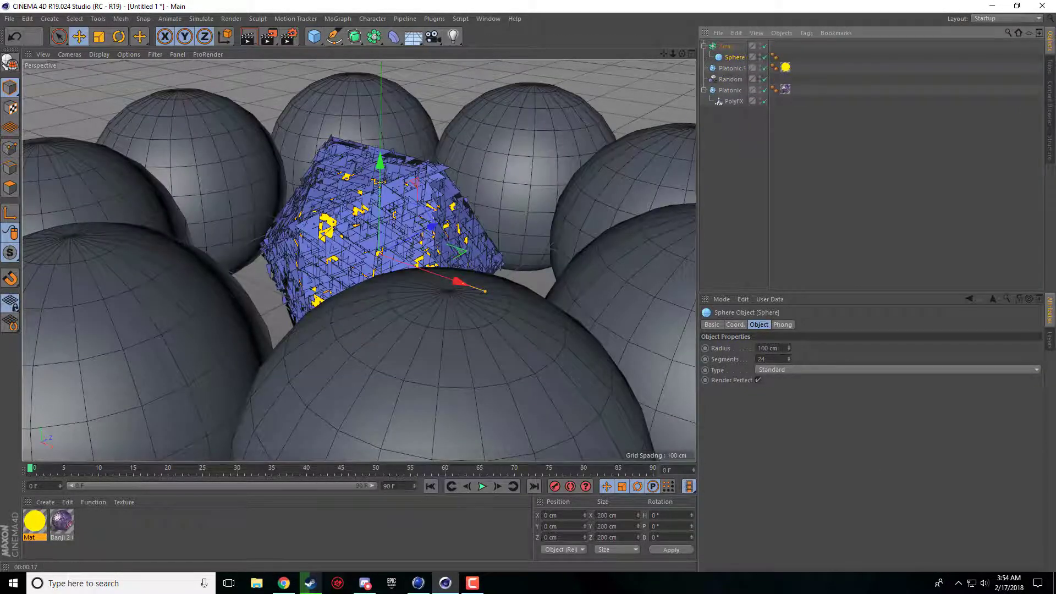
pyautogui.doubleClick(767, 348)
pyautogui.write('25')
pyautogui.press('Return')
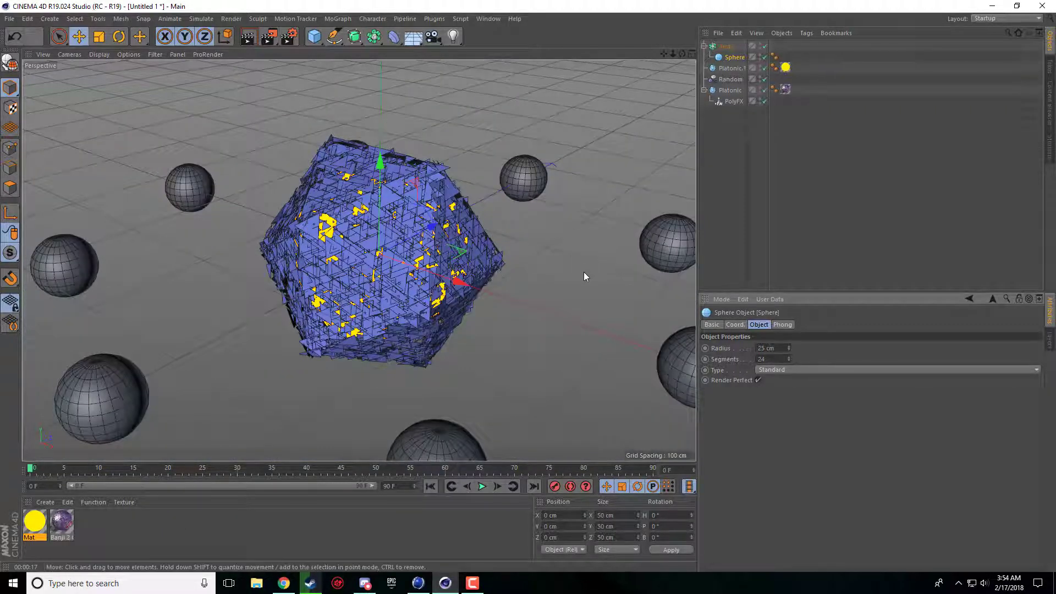
pyautogui.moveTo(789, 347)
pyautogui.mouseDown()
pyautogui.moveTo(795, 317)
pyautogui.moveTo(796, 348)
pyautogui.moveTo(796, 330)
pyautogui.mouseUp()
# Lift the sphere Array upward and create a new material Mat.1.
pyautogui.press('Up')
pyautogui.moveTo(378, 183); pyautogui.dragTo(380, 92)
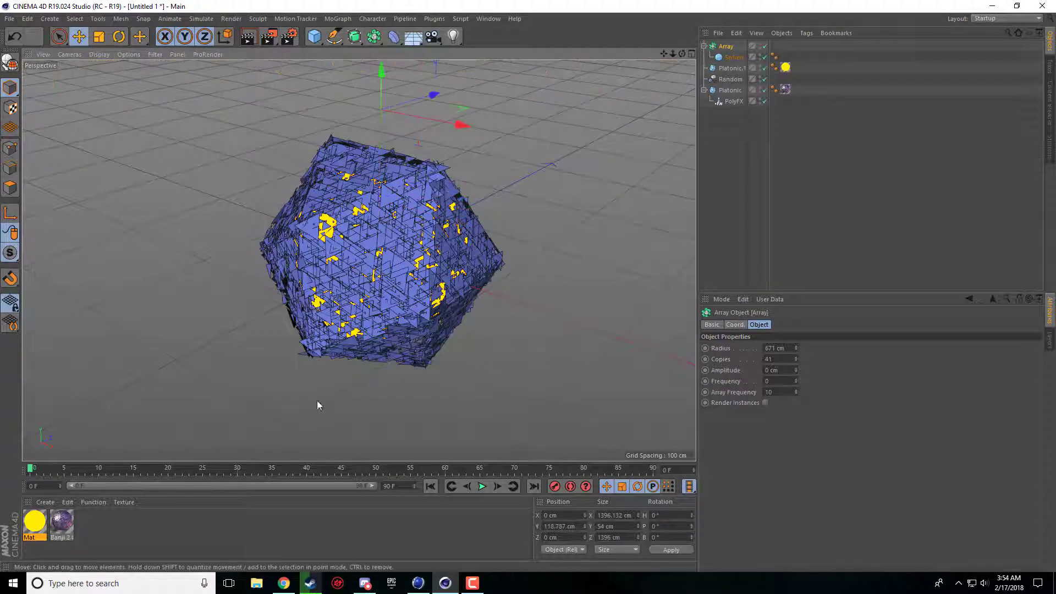
pyautogui.doubleClick(181, 514)
# Make Mat.1 luminance-only with colour and reflectance off, and apply it to the sphere Array.
pyautogui.doubleClick(37, 520)
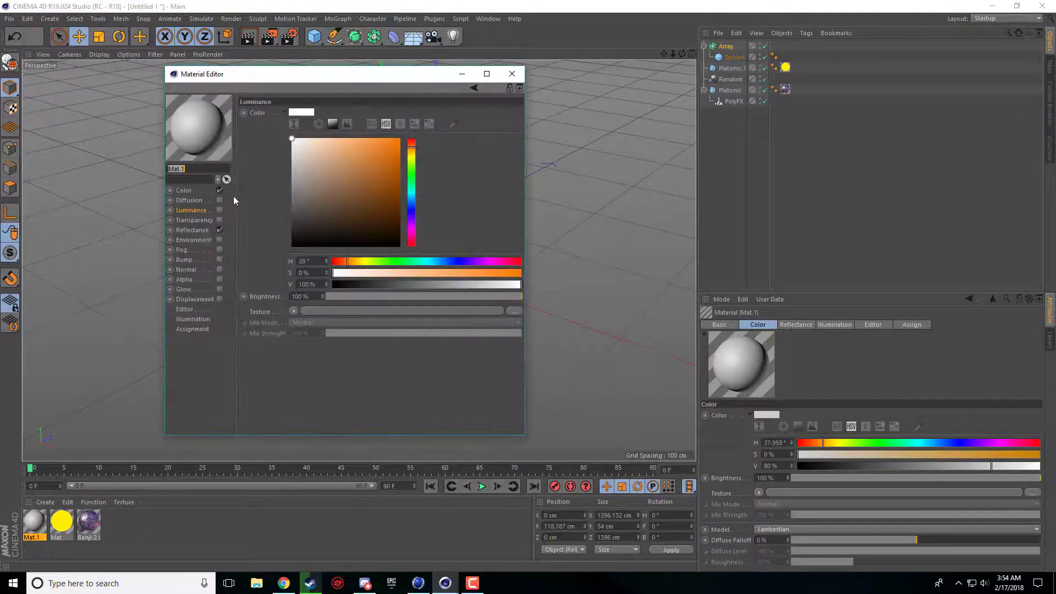
pyautogui.click(219, 230)
pyautogui.click(219, 190)
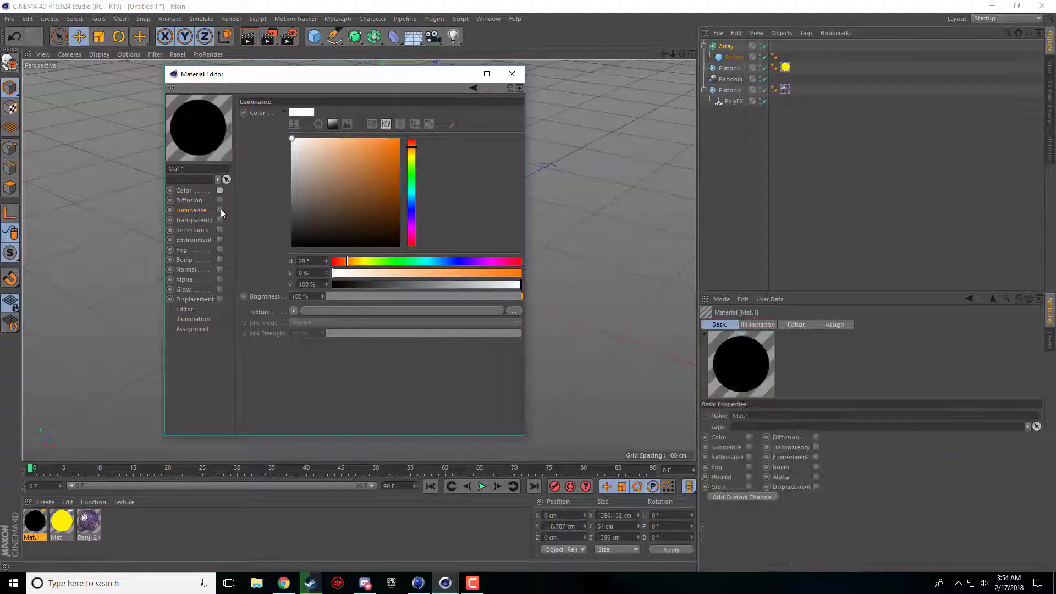
pyautogui.click(219, 210)
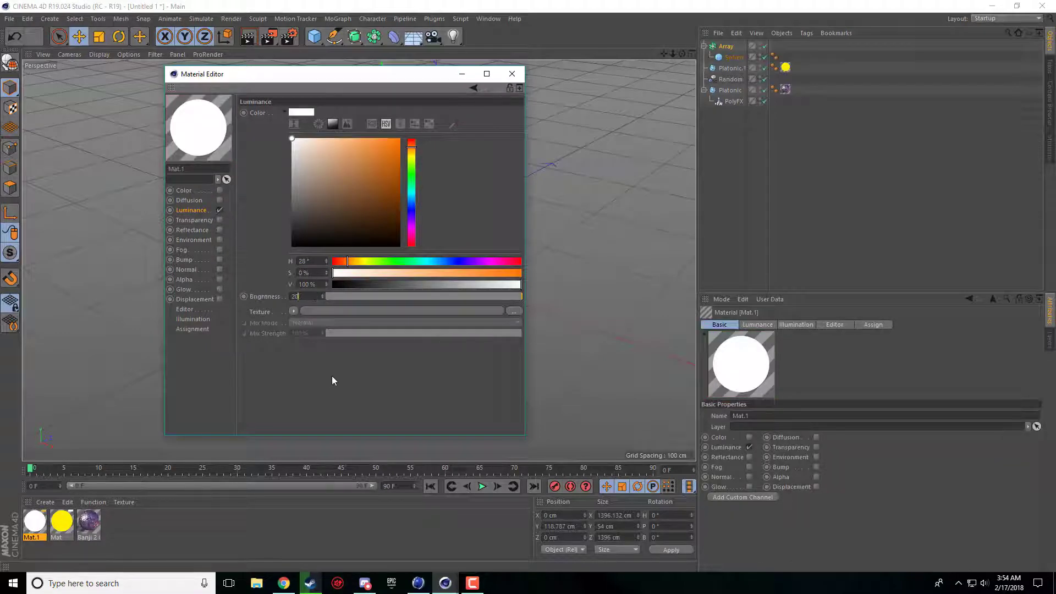
pyautogui.click(512, 74)
pyautogui.moveTo(32, 519); pyautogui.dragTo(728, 48)
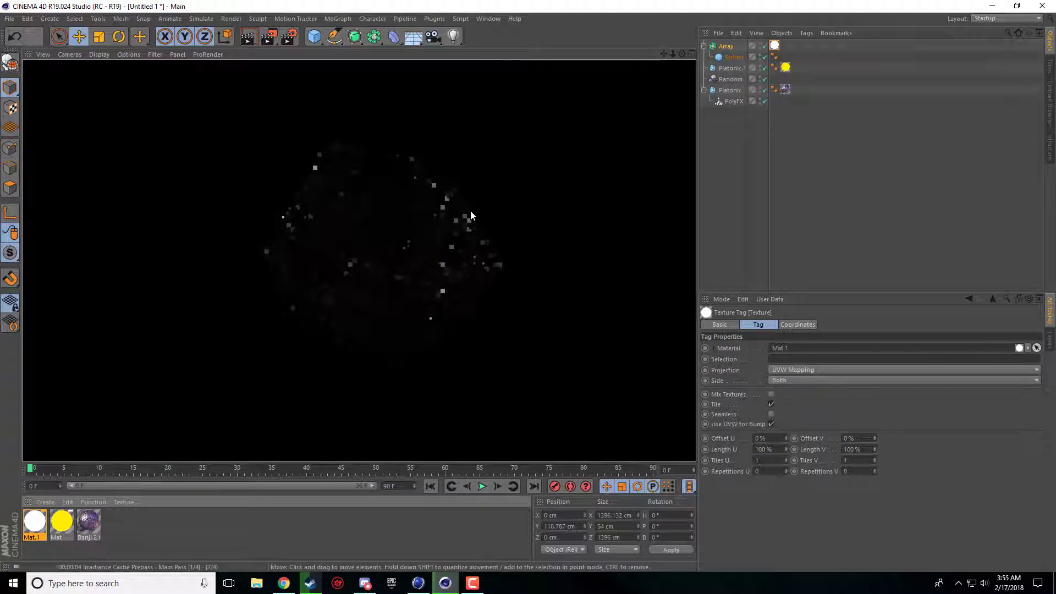
# In the Top view, set the sphere Array to a 213 cm radius and 16 copies.
pyautogui.middleClick(501, 201)
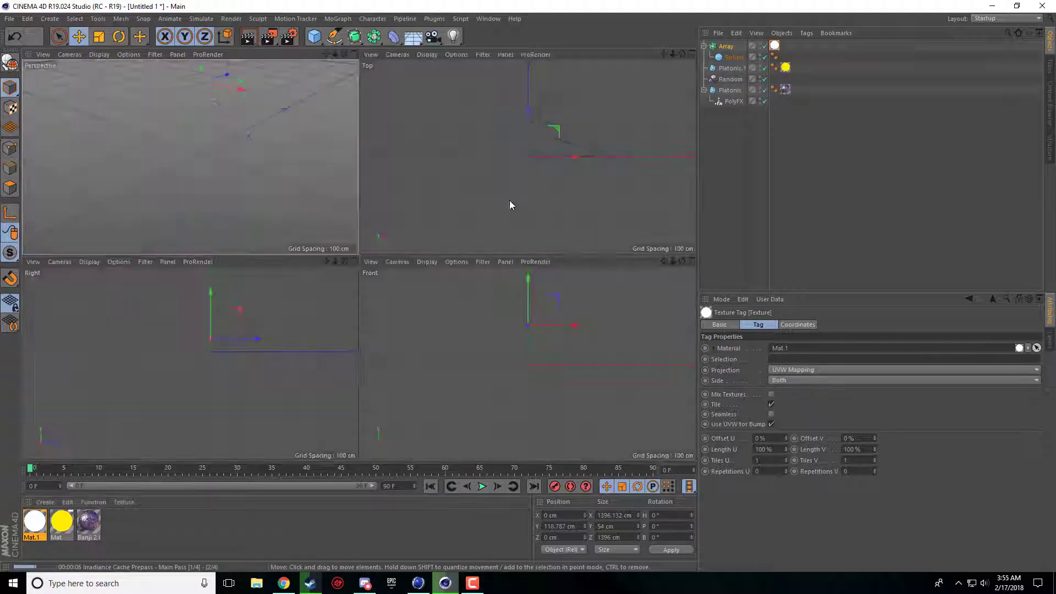
pyautogui.middleClick(532, 173)
pyautogui.scroll(-5, 507, 196)
pyautogui.scroll(4, 508, 196)
pyautogui.click(727, 46)
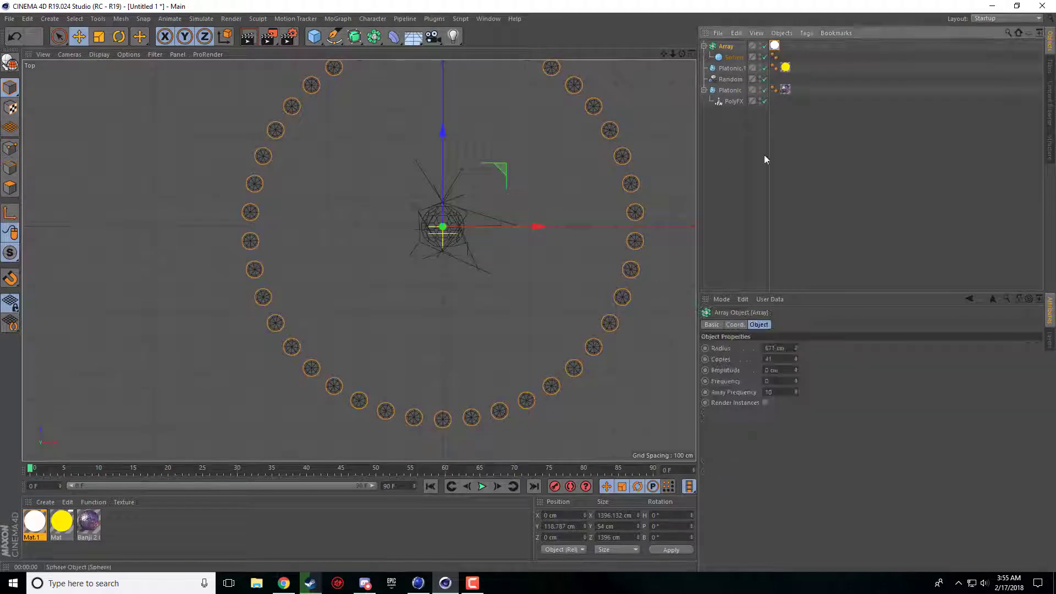
pyautogui.moveTo(796, 348); pyautogui.dragTo(651, 309)
# Raise the sphere Array higher above the icosahedron in the Perspective view.
pyautogui.middleClick(280, 169)
pyautogui.middleClick(280, 168)
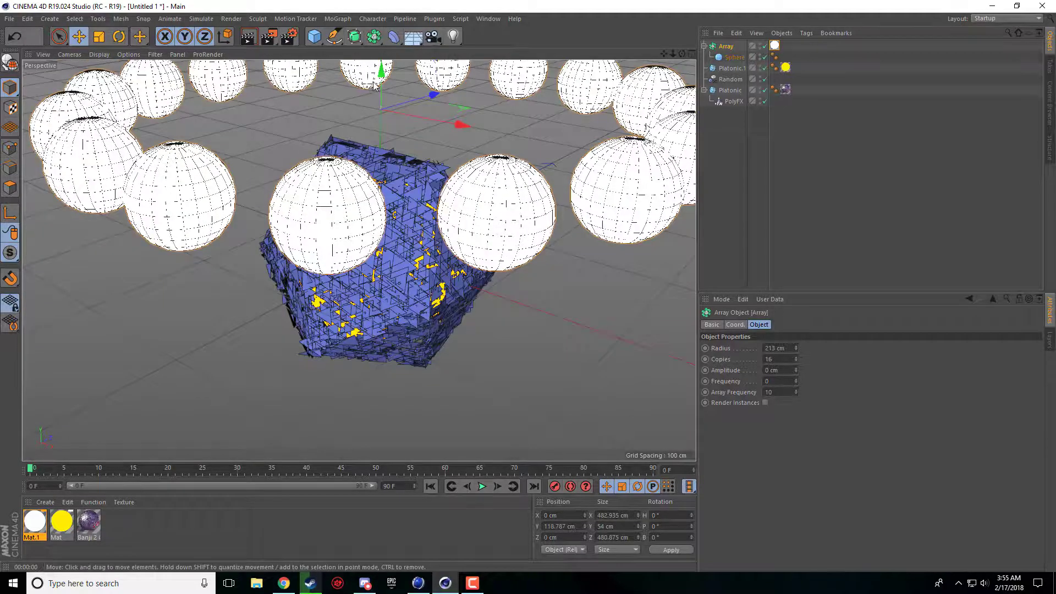
pyautogui.moveTo(374, 85); pyautogui.dragTo(330, 46)
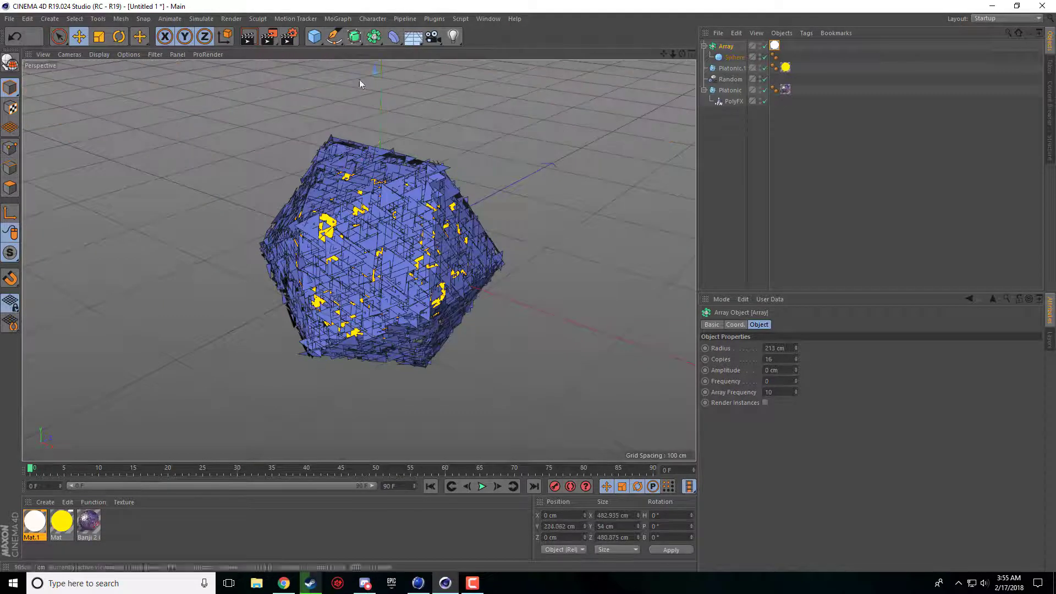
# Render the Perspective view showing white highlights on the glowing orange icosahedron.
pyautogui.click(249, 37)
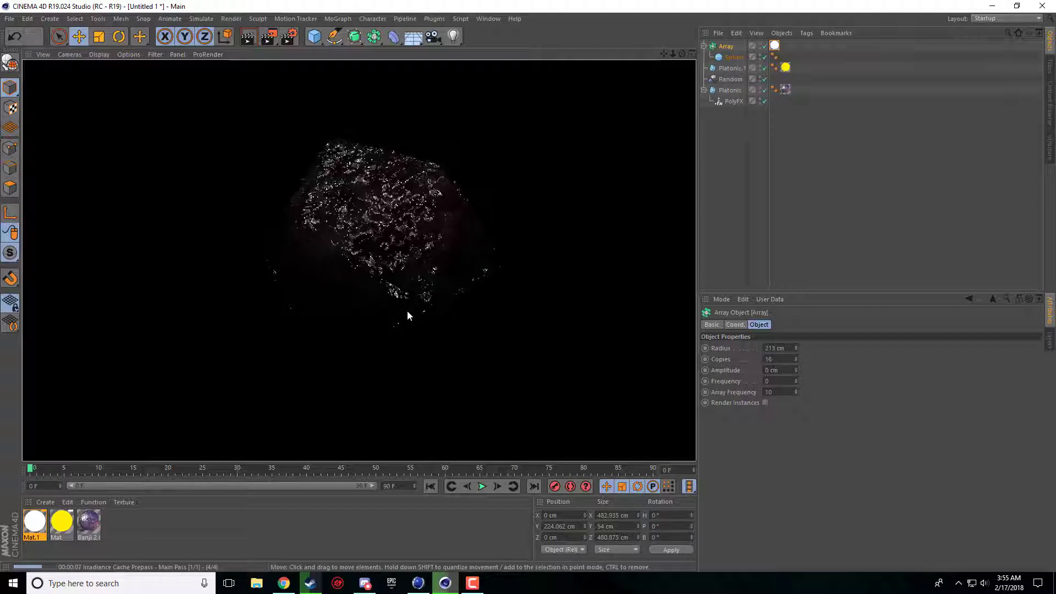
pyautogui.moveTo(416, 590)
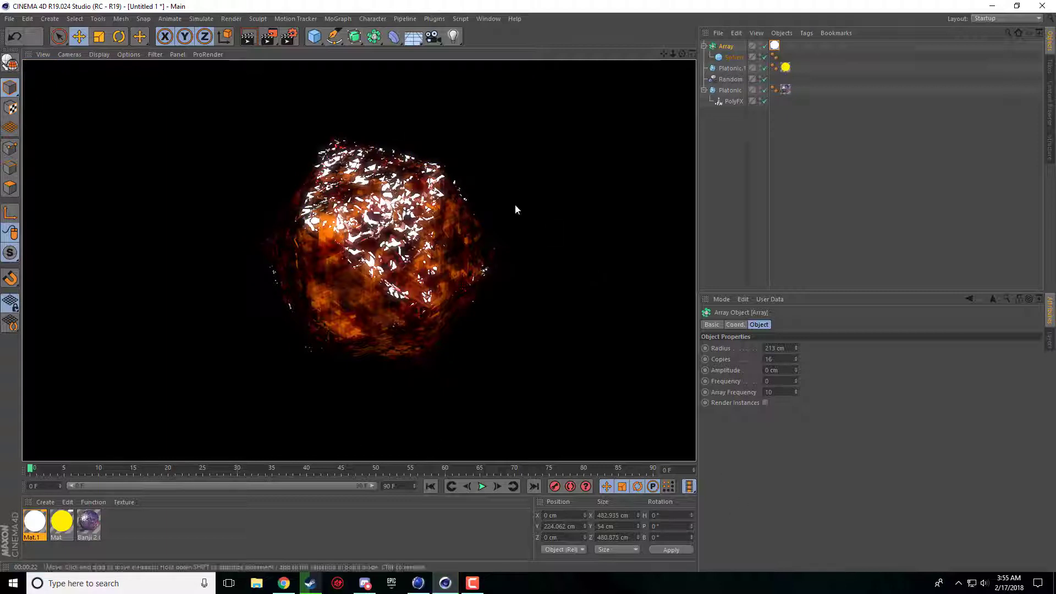
# Check the RainbowStudio reference, return to Untitled 1, clear the render, and select the Platonic object.
pyautogui.click(418, 583)
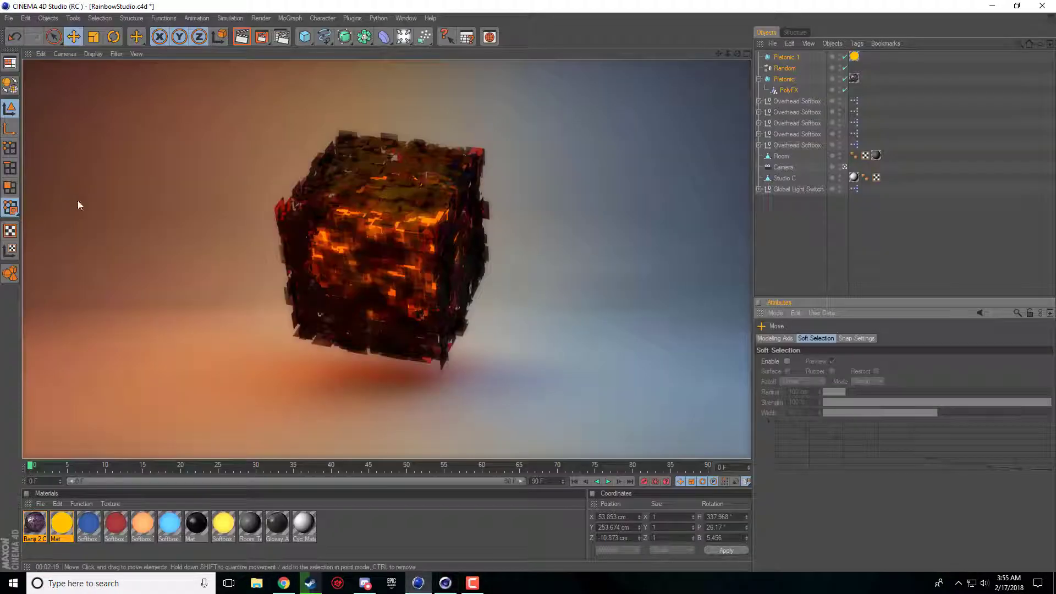
pyautogui.click(446, 583)
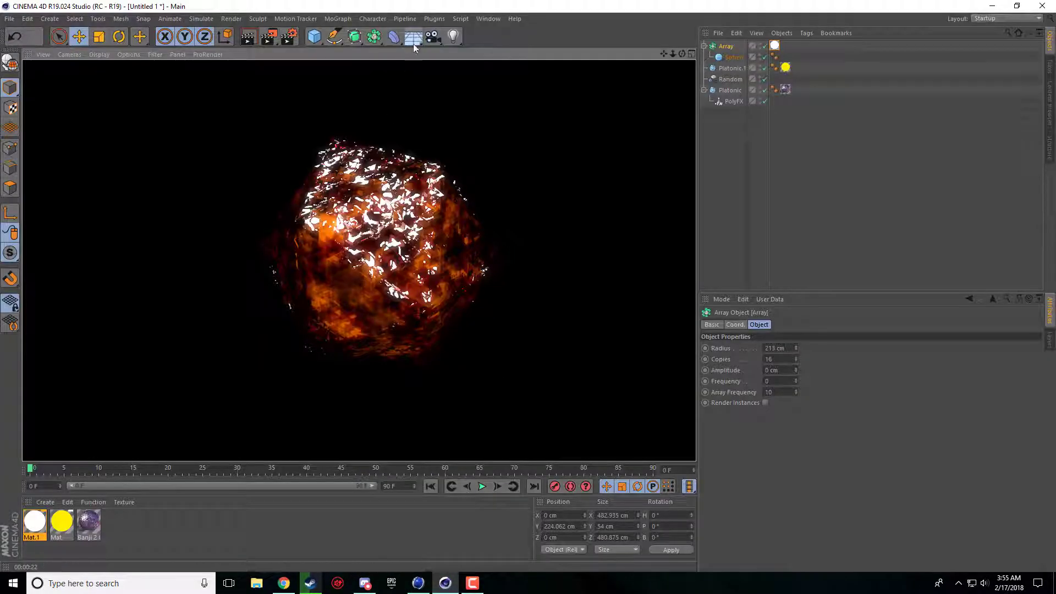
pyautogui.click(418, 299)
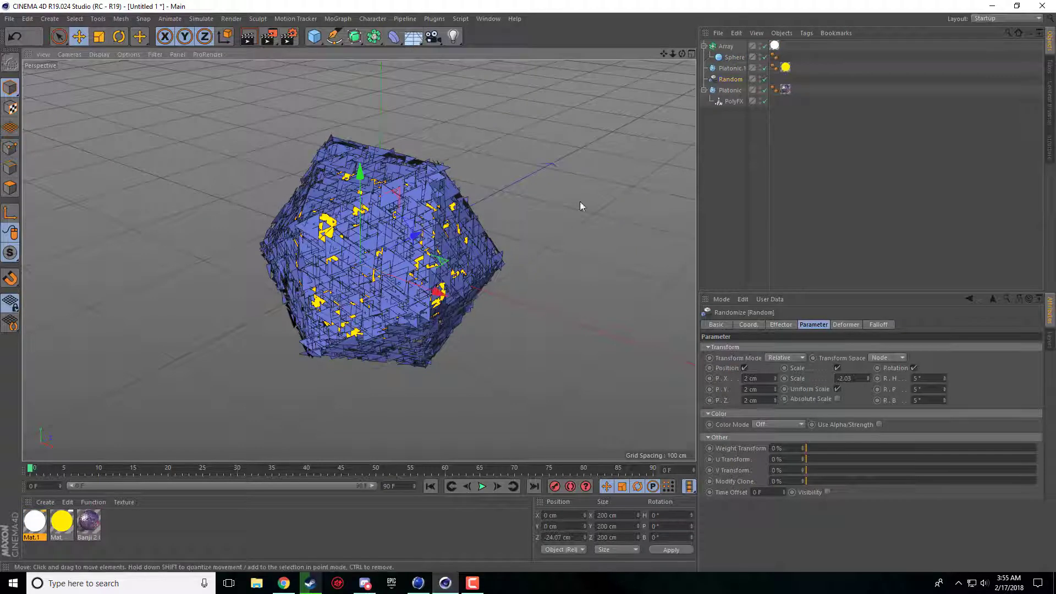
pyautogui.click(419, 219)
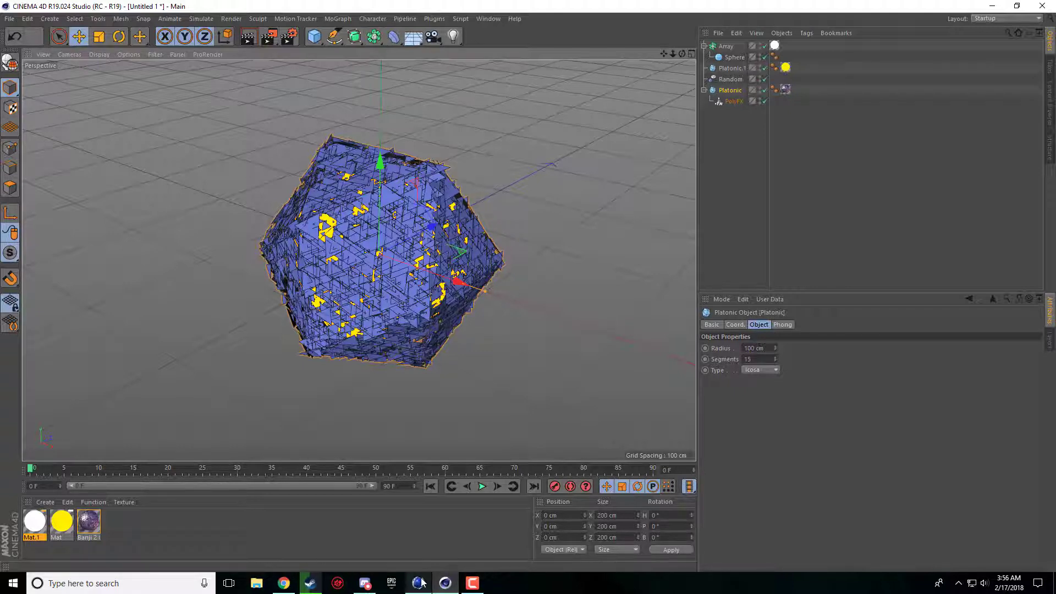
pyautogui.moveTo(447, 581)
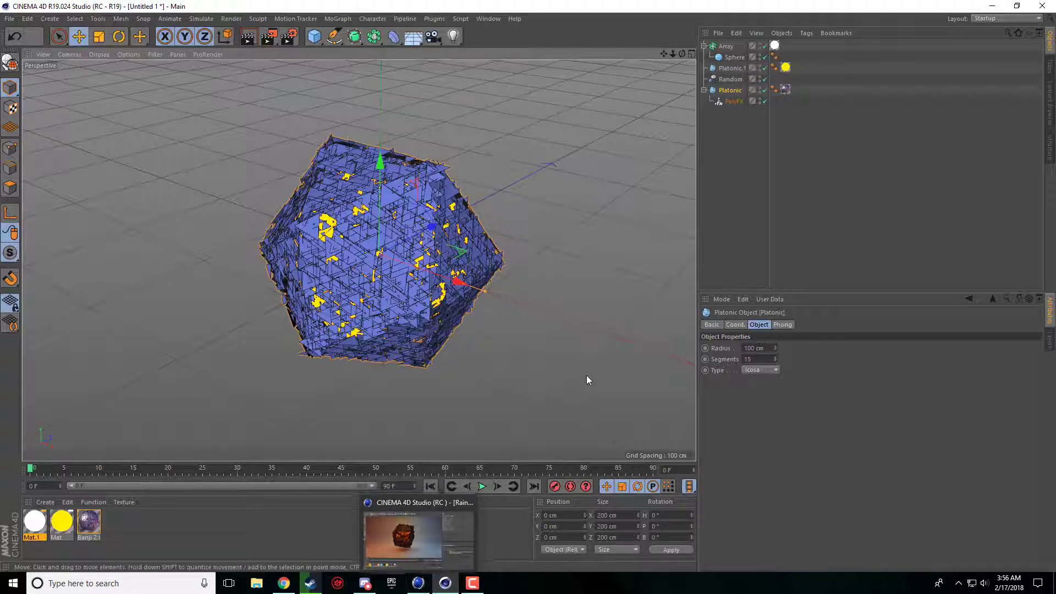
pyautogui.click(762, 121)
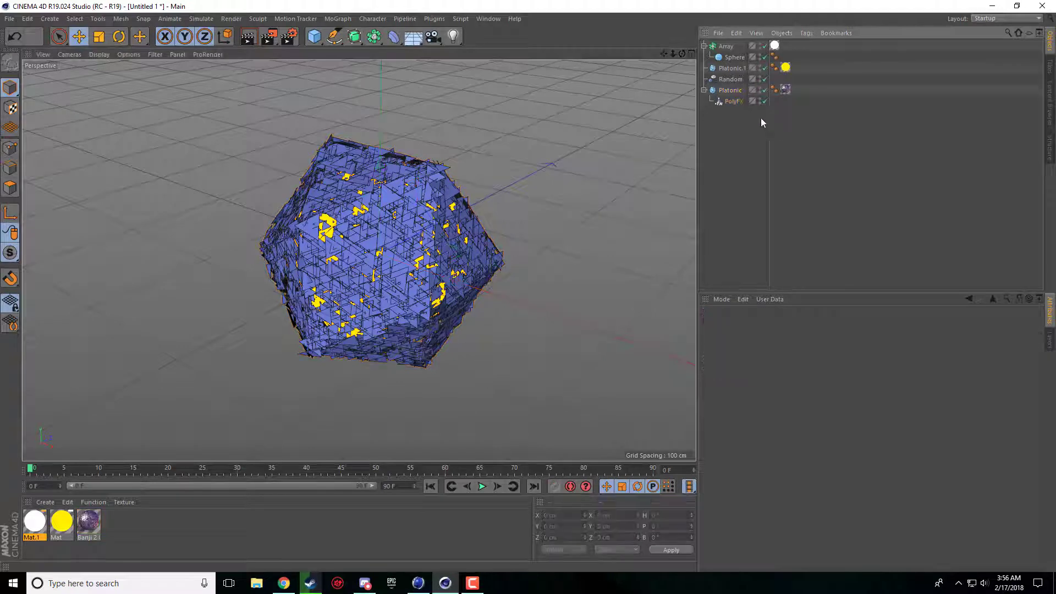
pyautogui.click(732, 102)
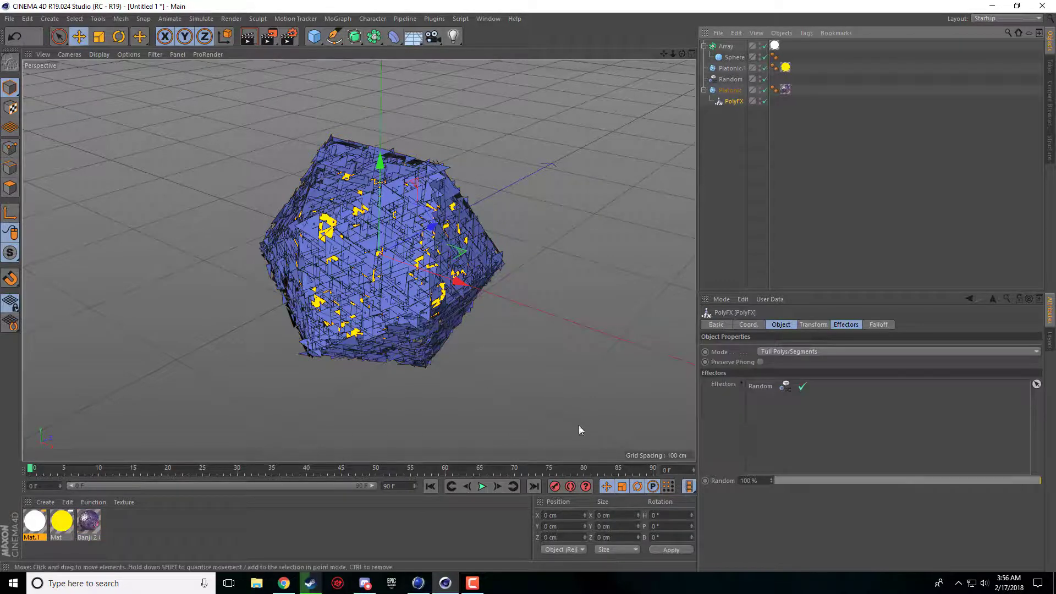
pyautogui.click(418, 584)
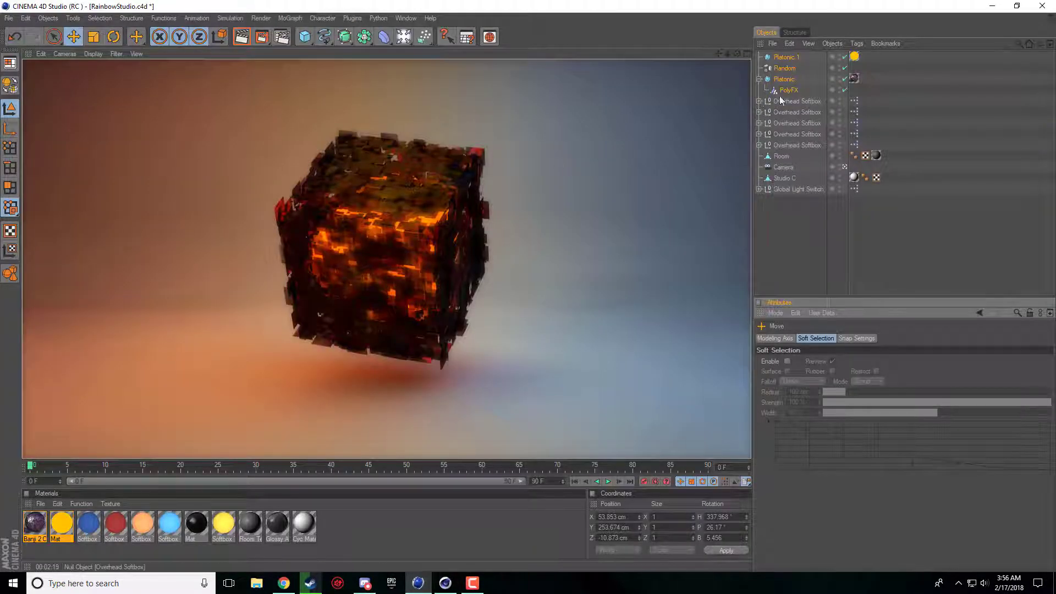
pyautogui.click(446, 583)
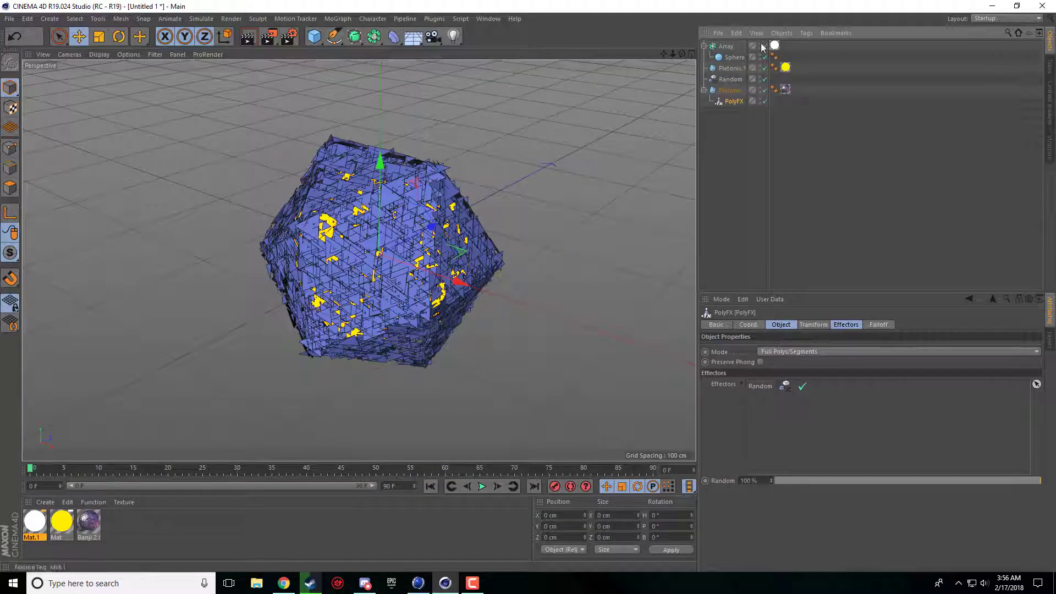
pyautogui.click(727, 47)
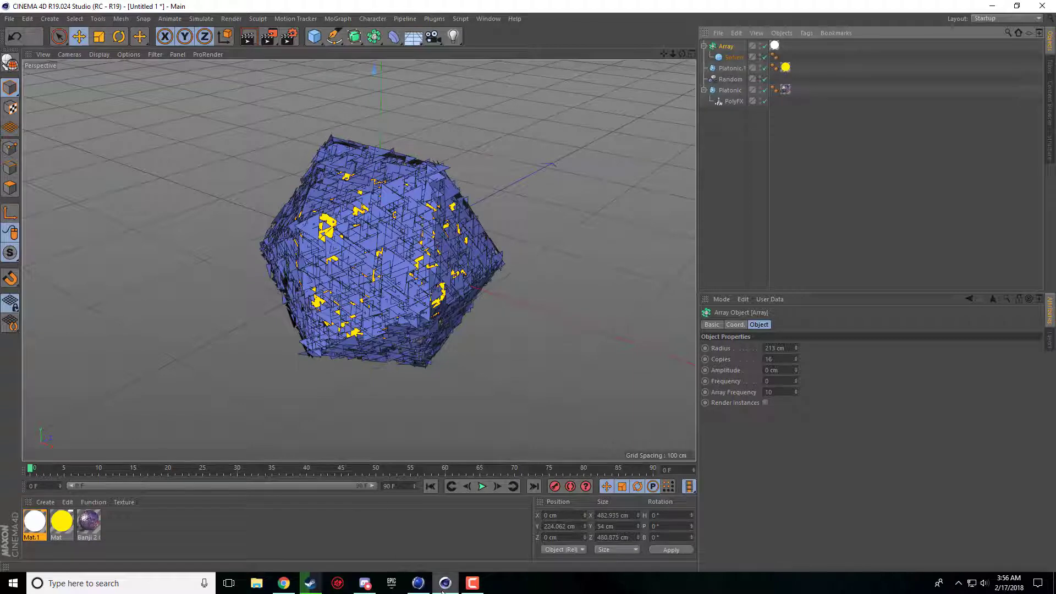
pyautogui.moveTo(472, 584)
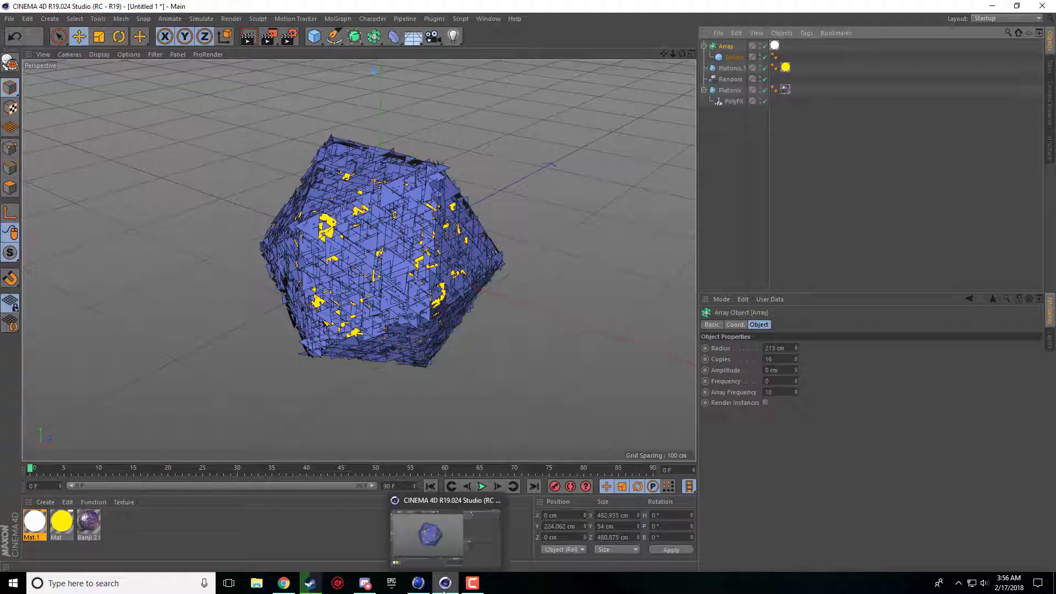
pyautogui.click(472, 584)
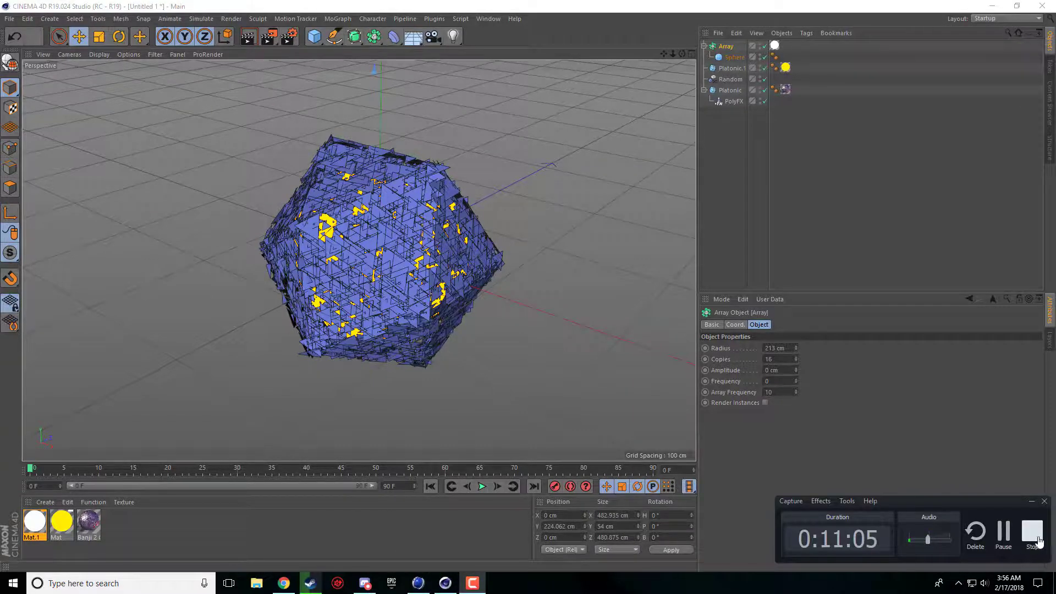